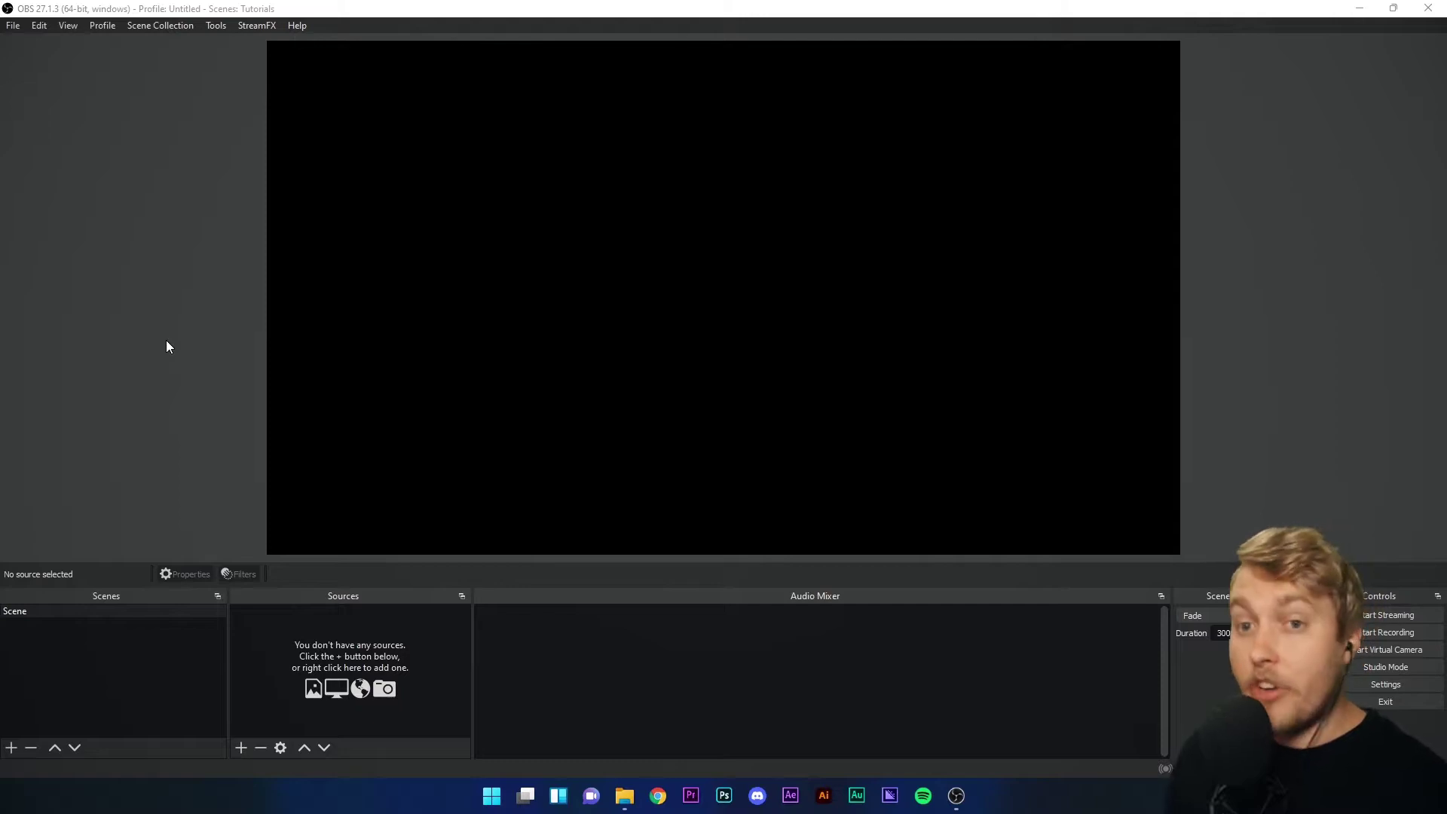
Open Settings on the General page, keeping the theme on Dark (Default), and scroll through it
click(12, 26)
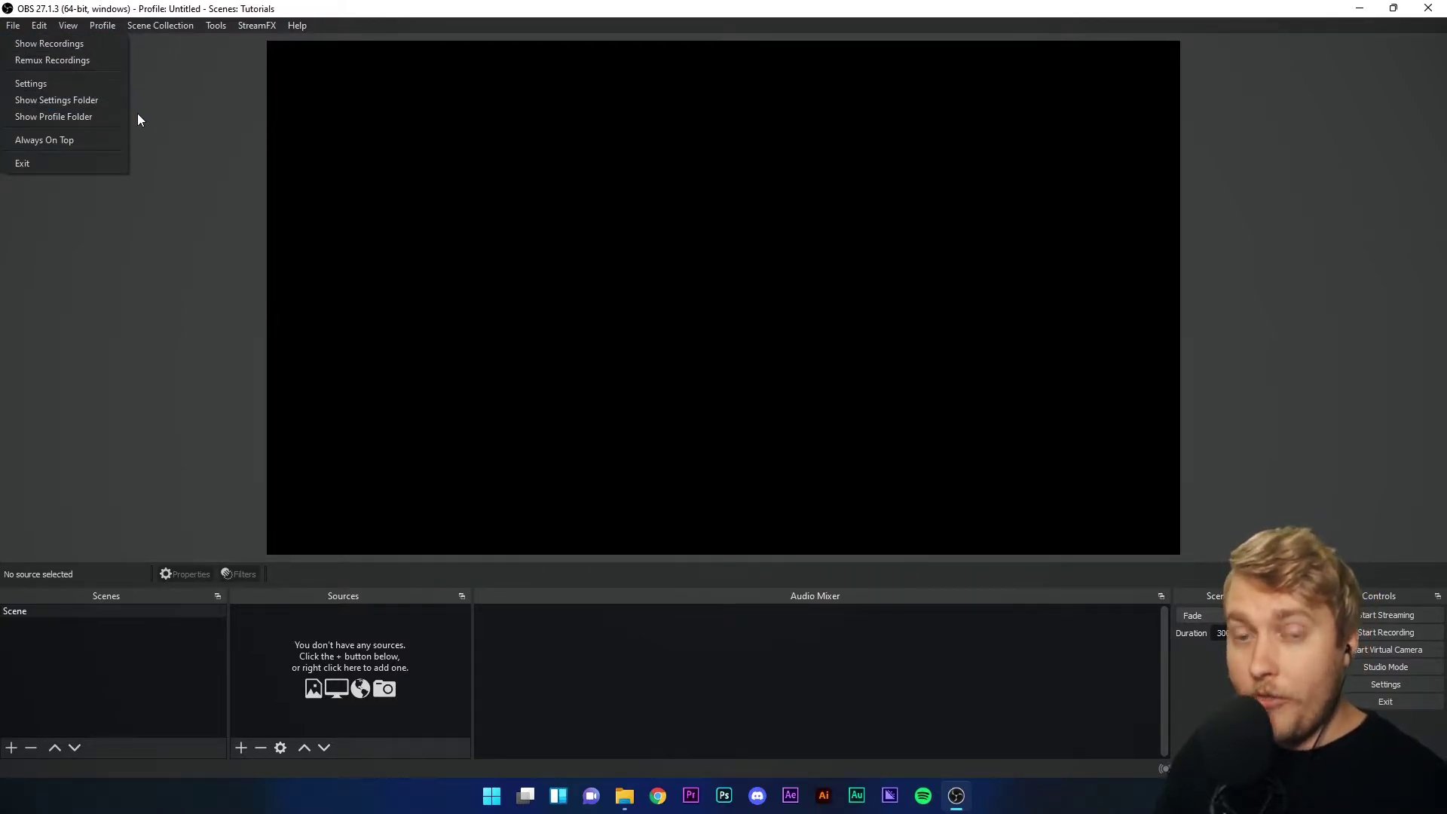
click(1399, 685)
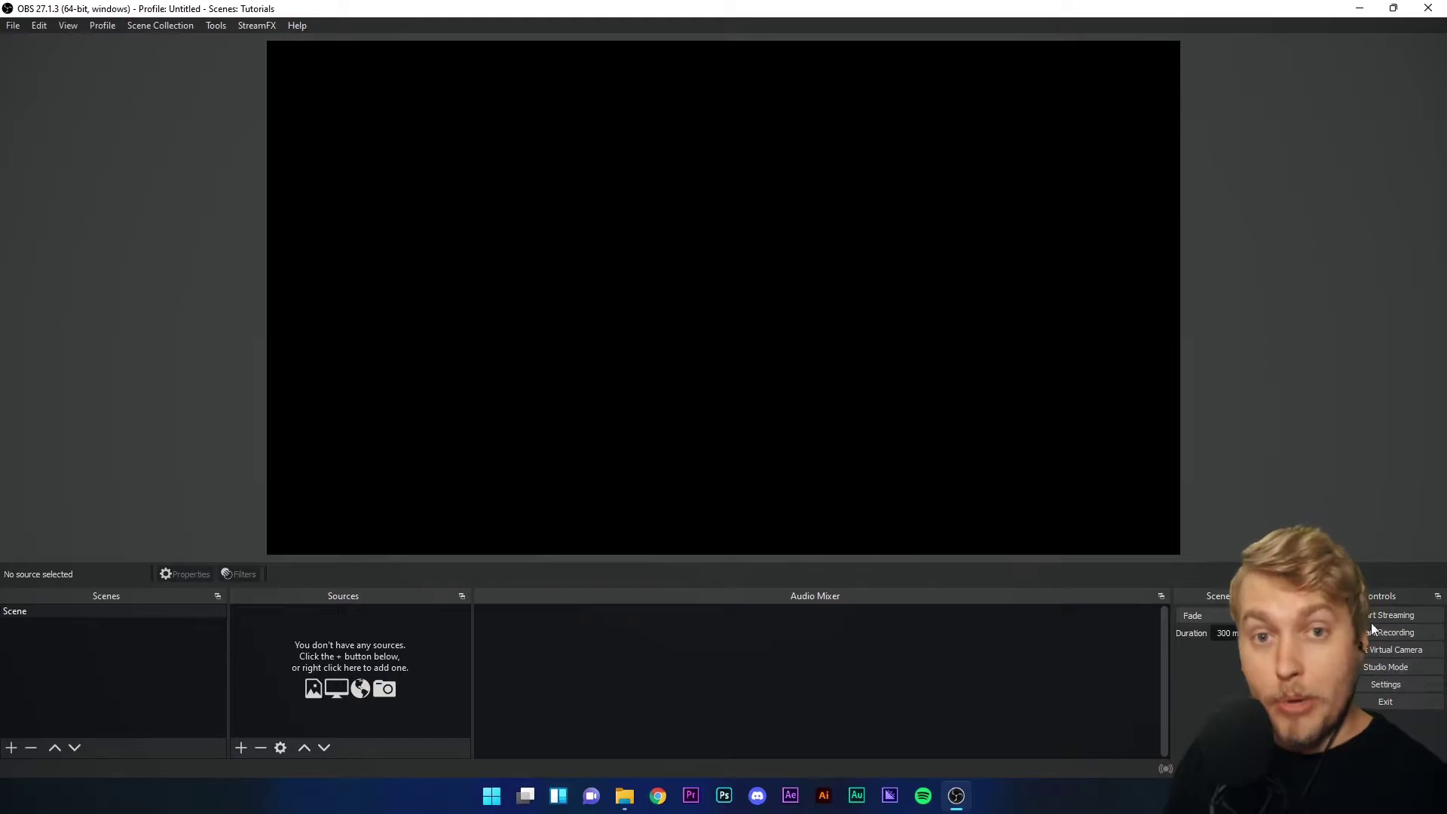
click(1390, 684)
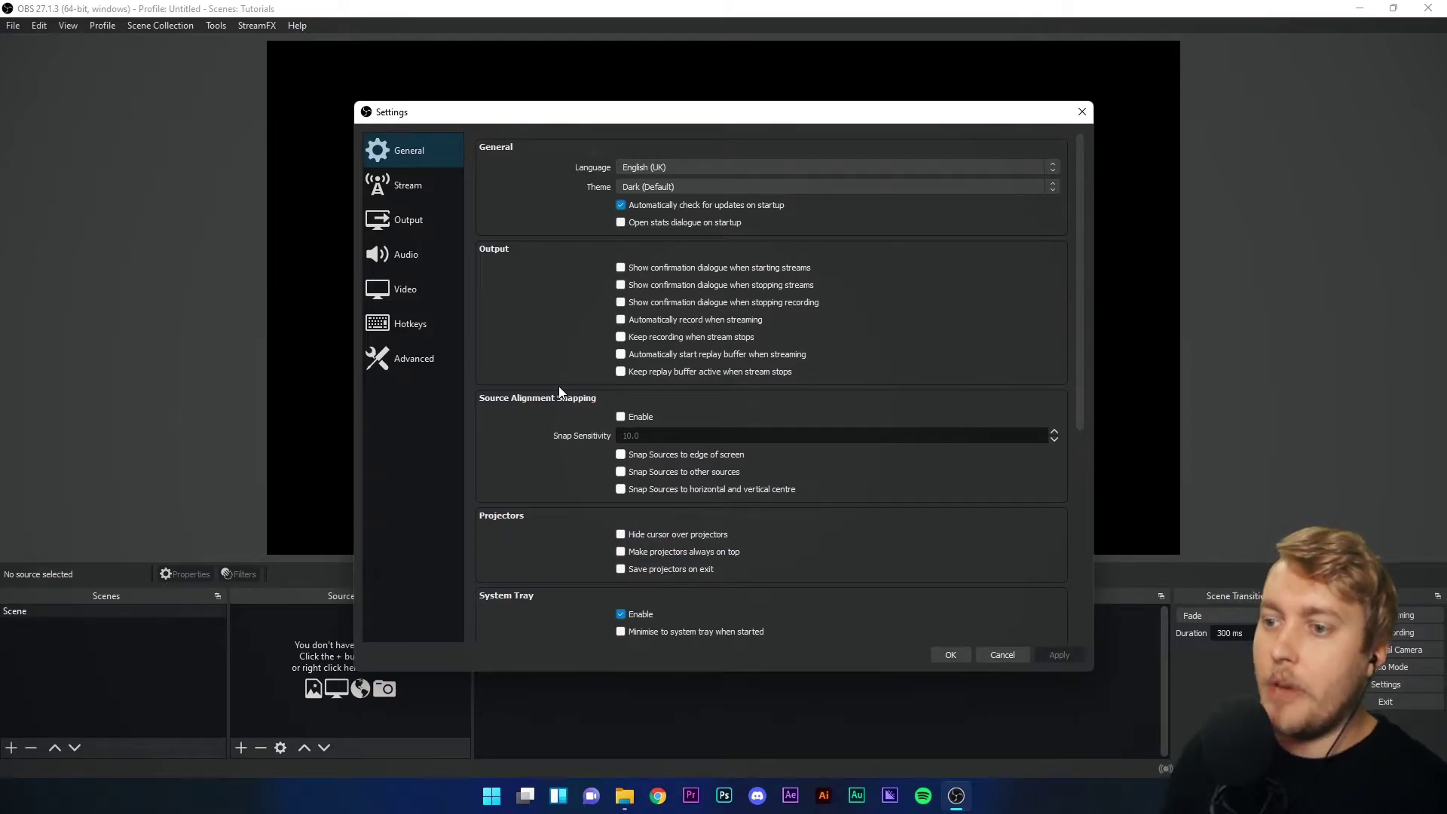
click(764, 186)
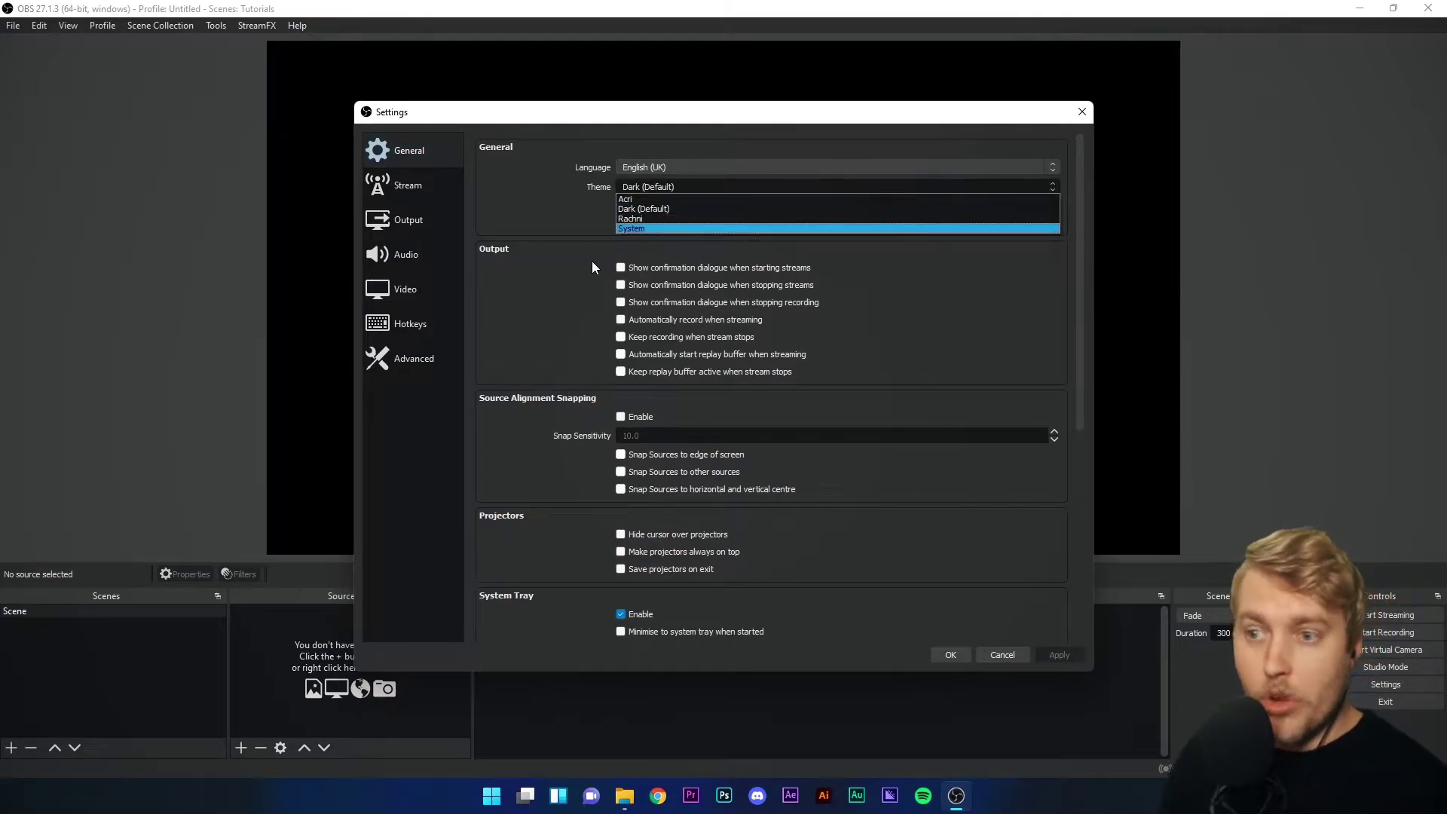
click(549, 191)
scroll(588, 260, down, 1)
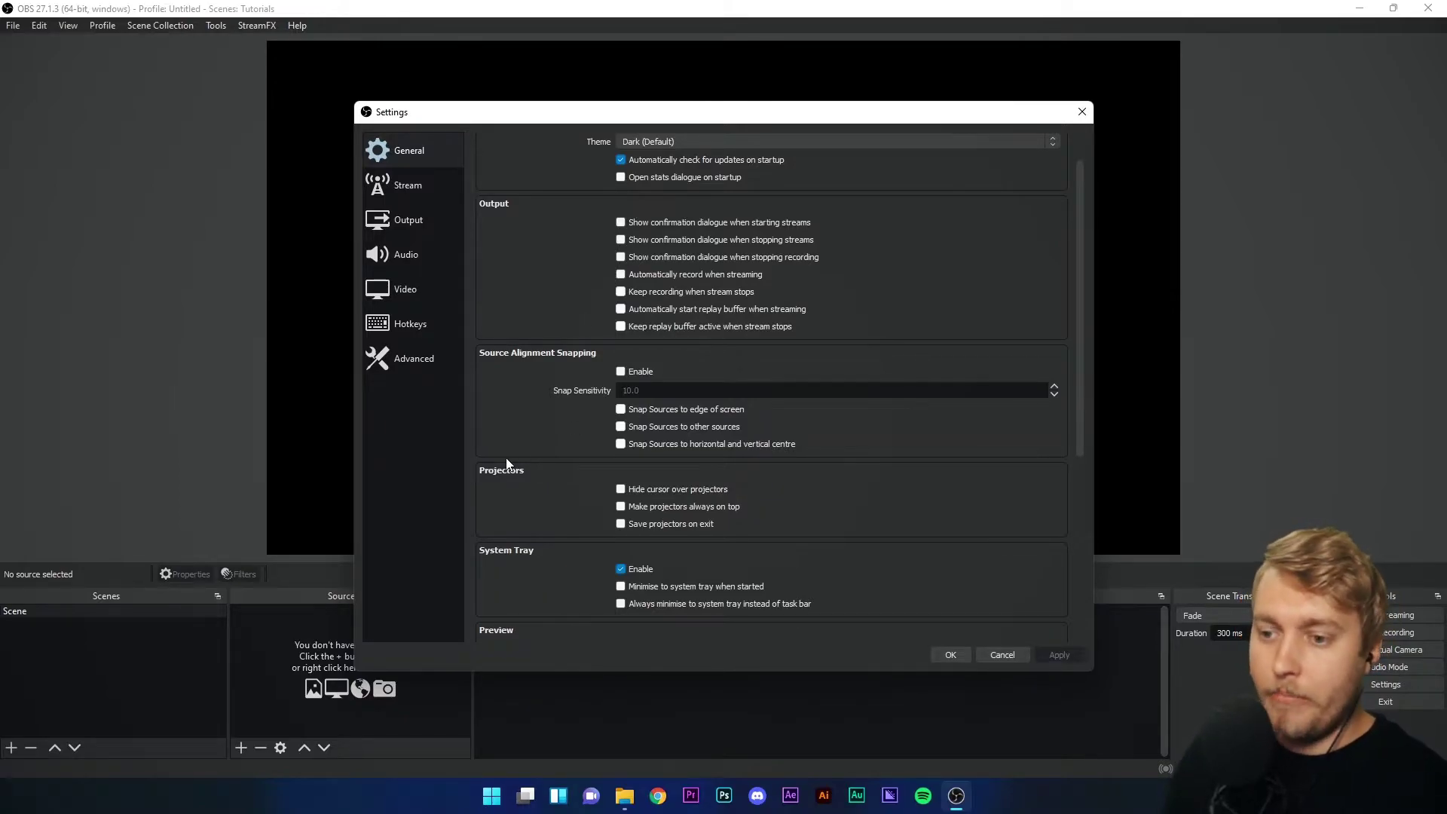
scroll(495, 384, down, 3)
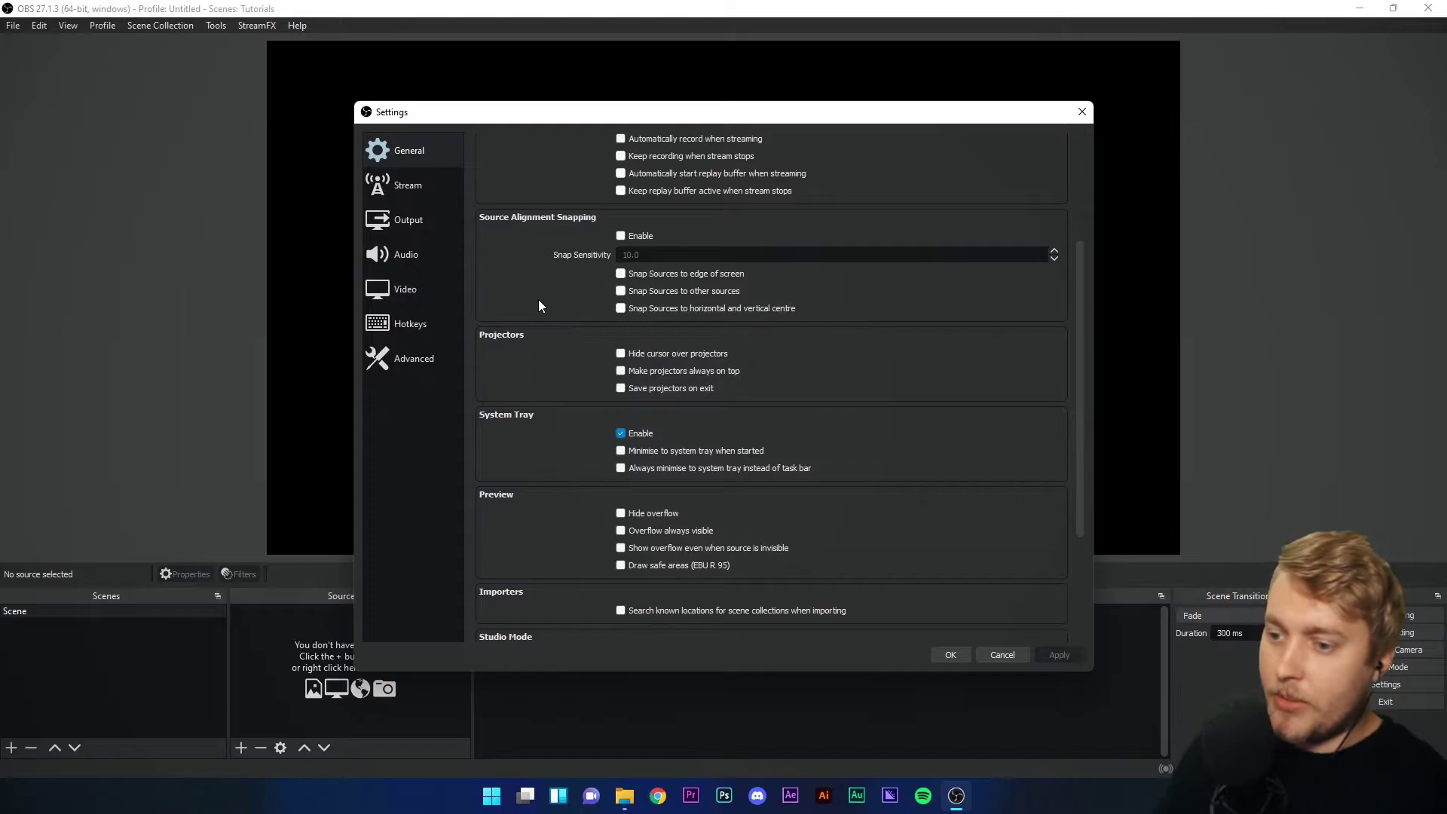
scroll(558, 531, down, 3)
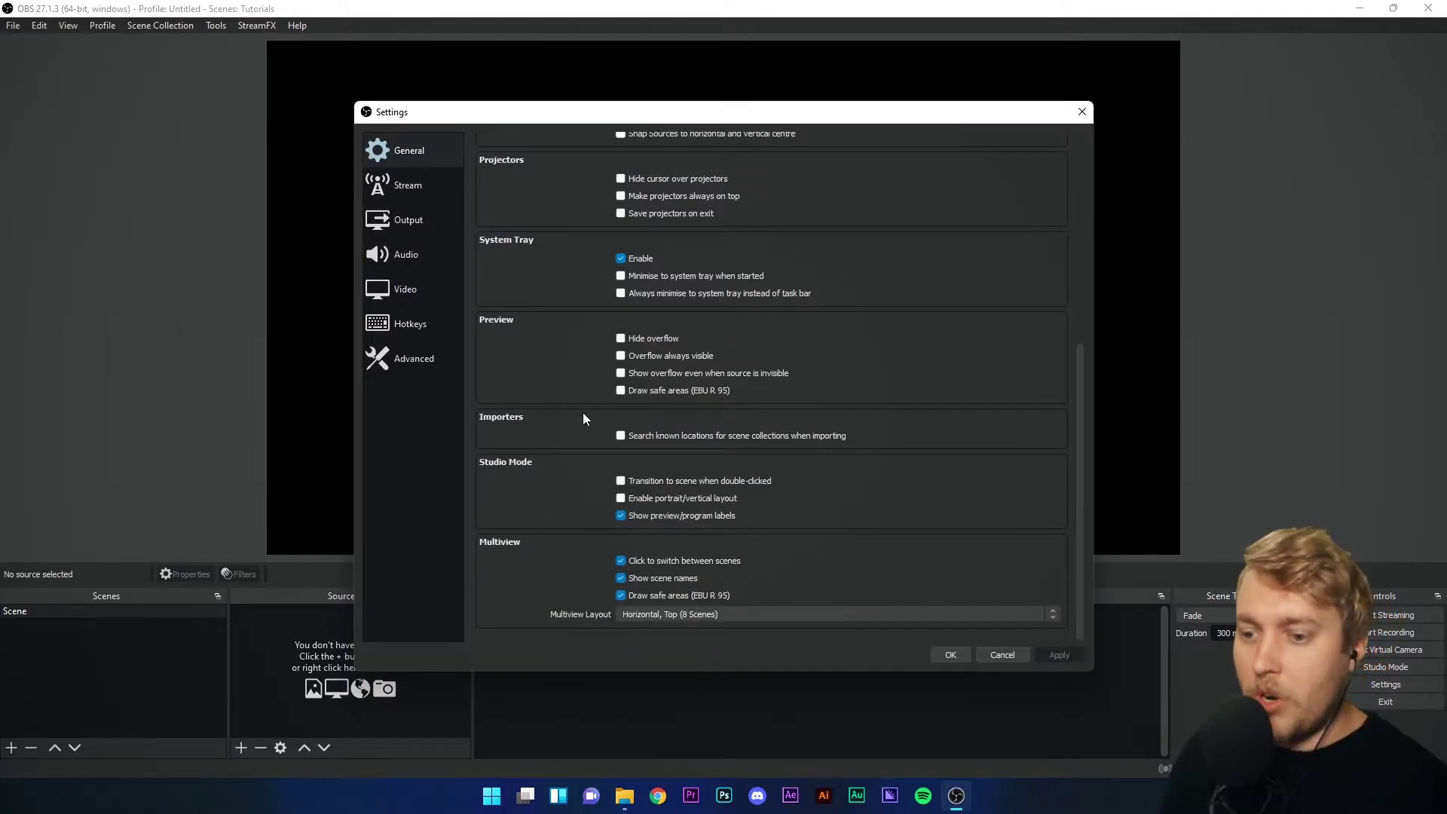
scroll(582, 420, up, 5)
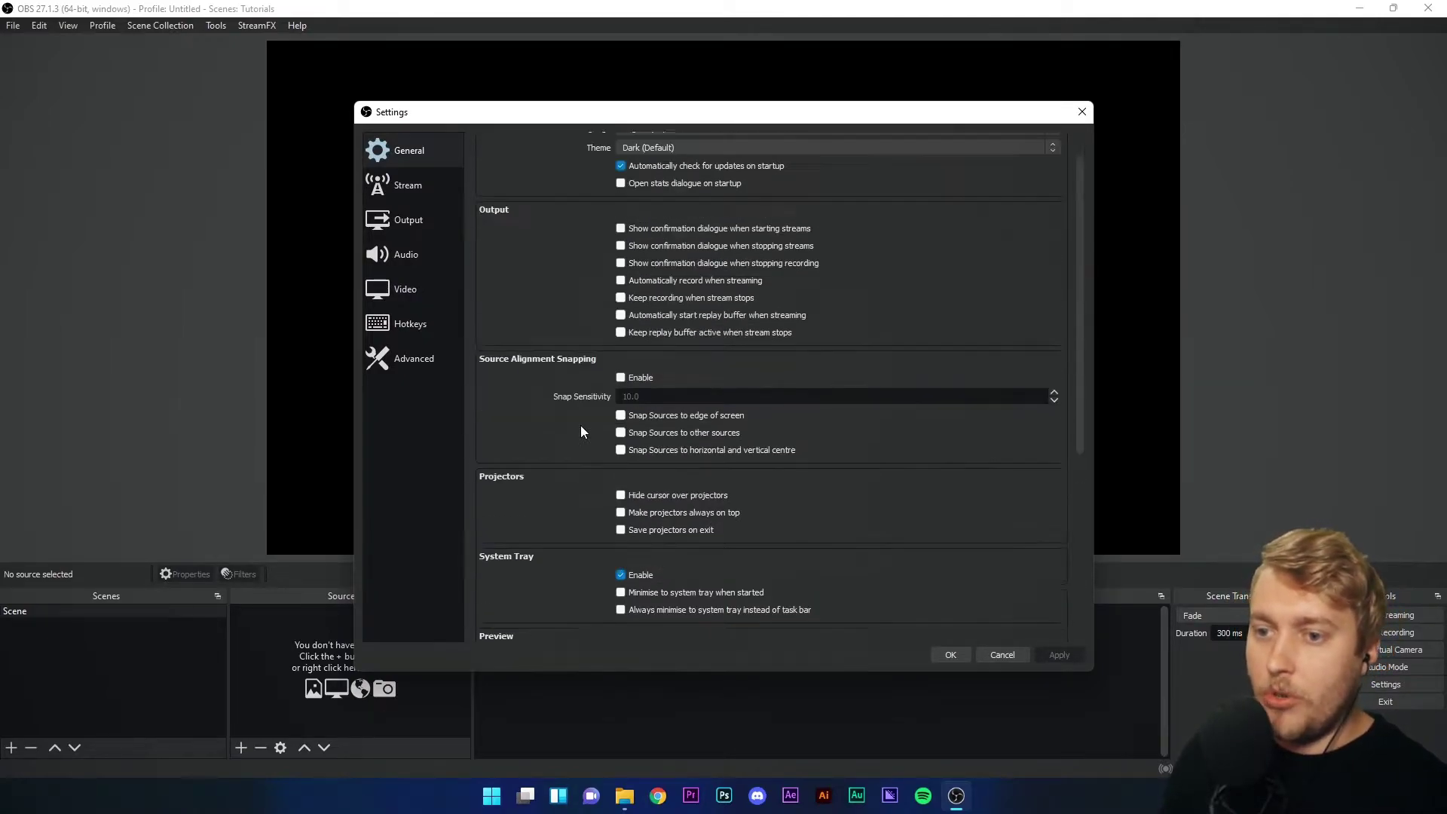
On the Stream page, choose Twitch as the streaming service
click(399, 192)
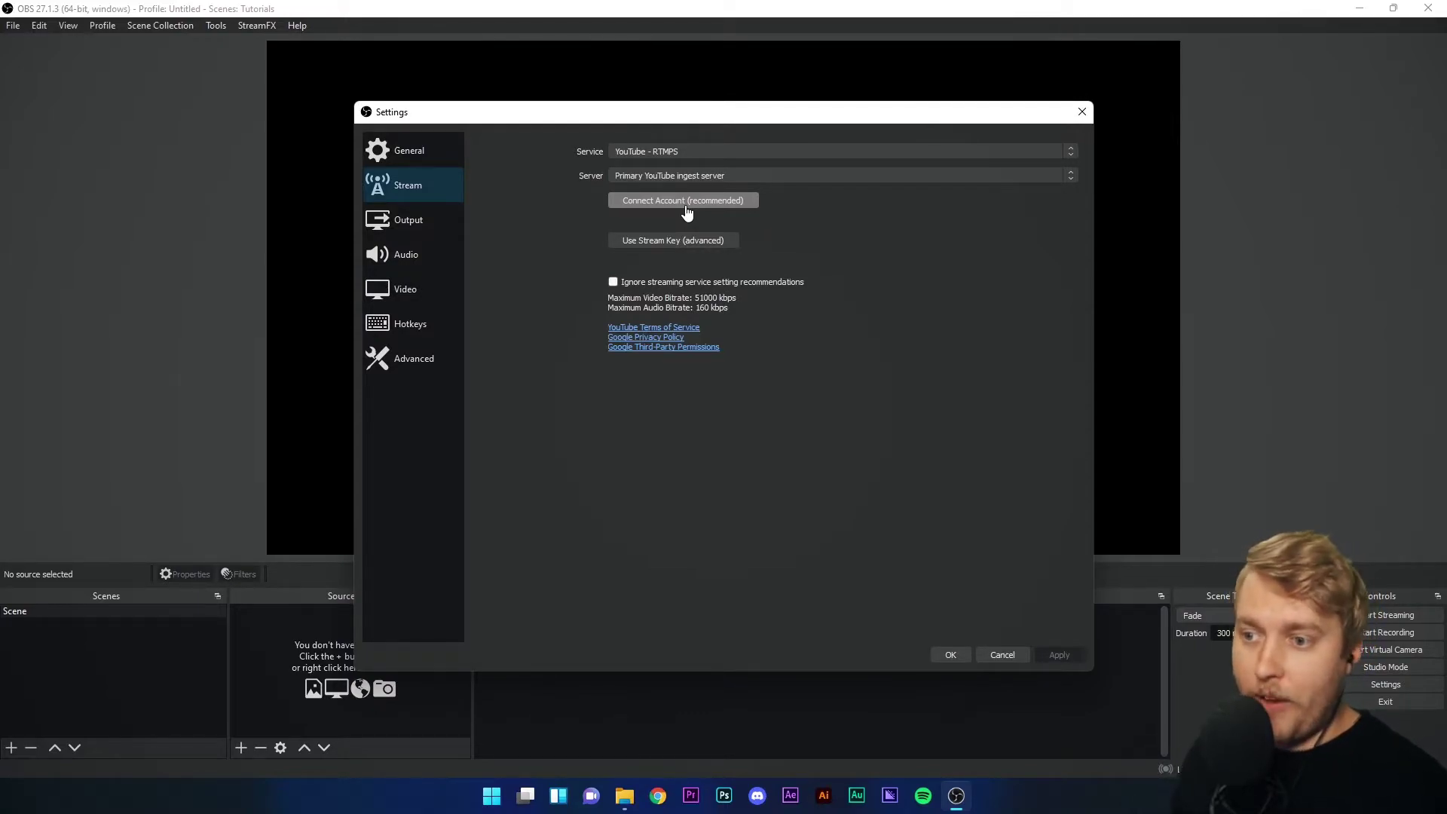
click(655, 152)
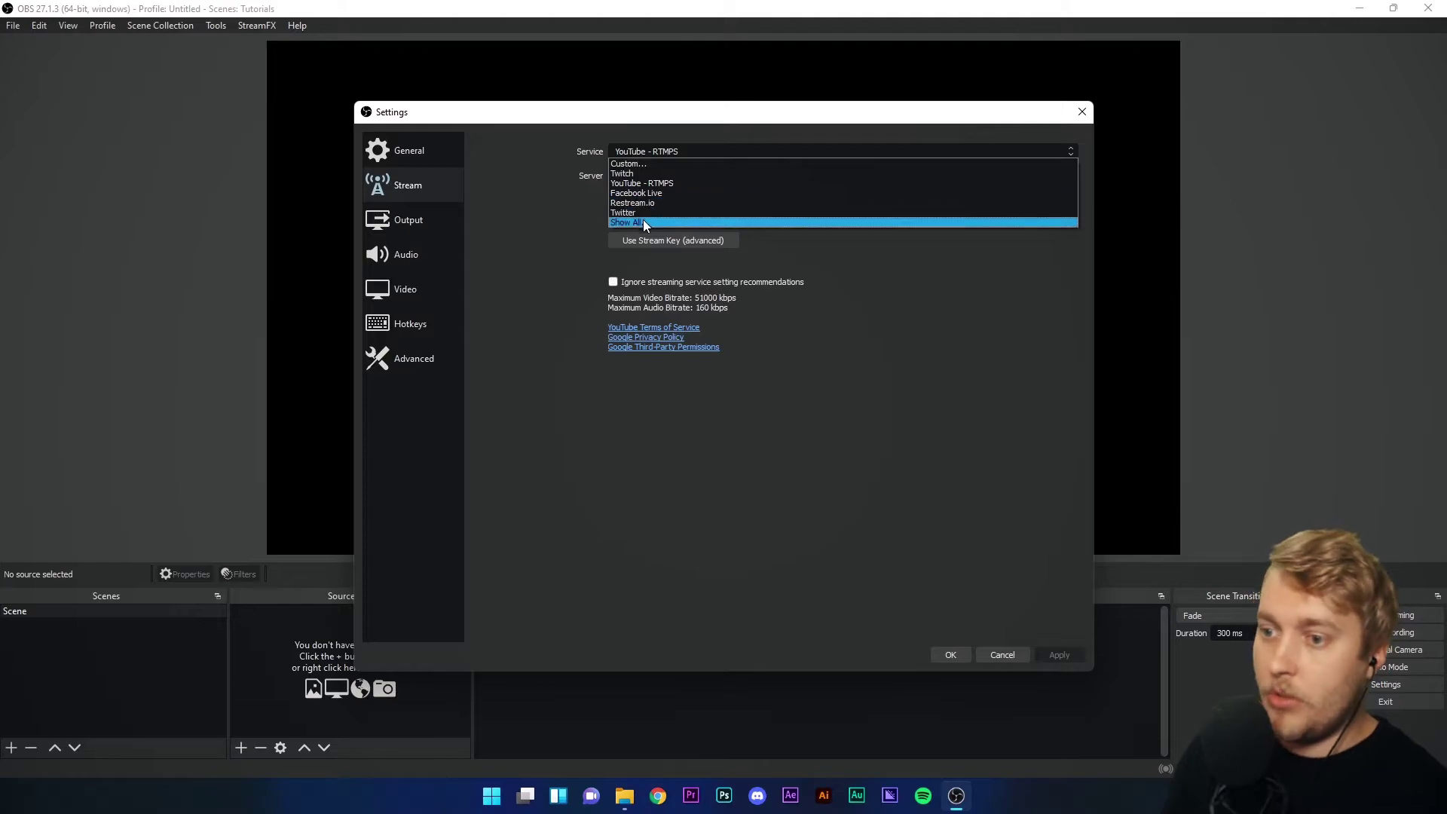
click(668, 175)
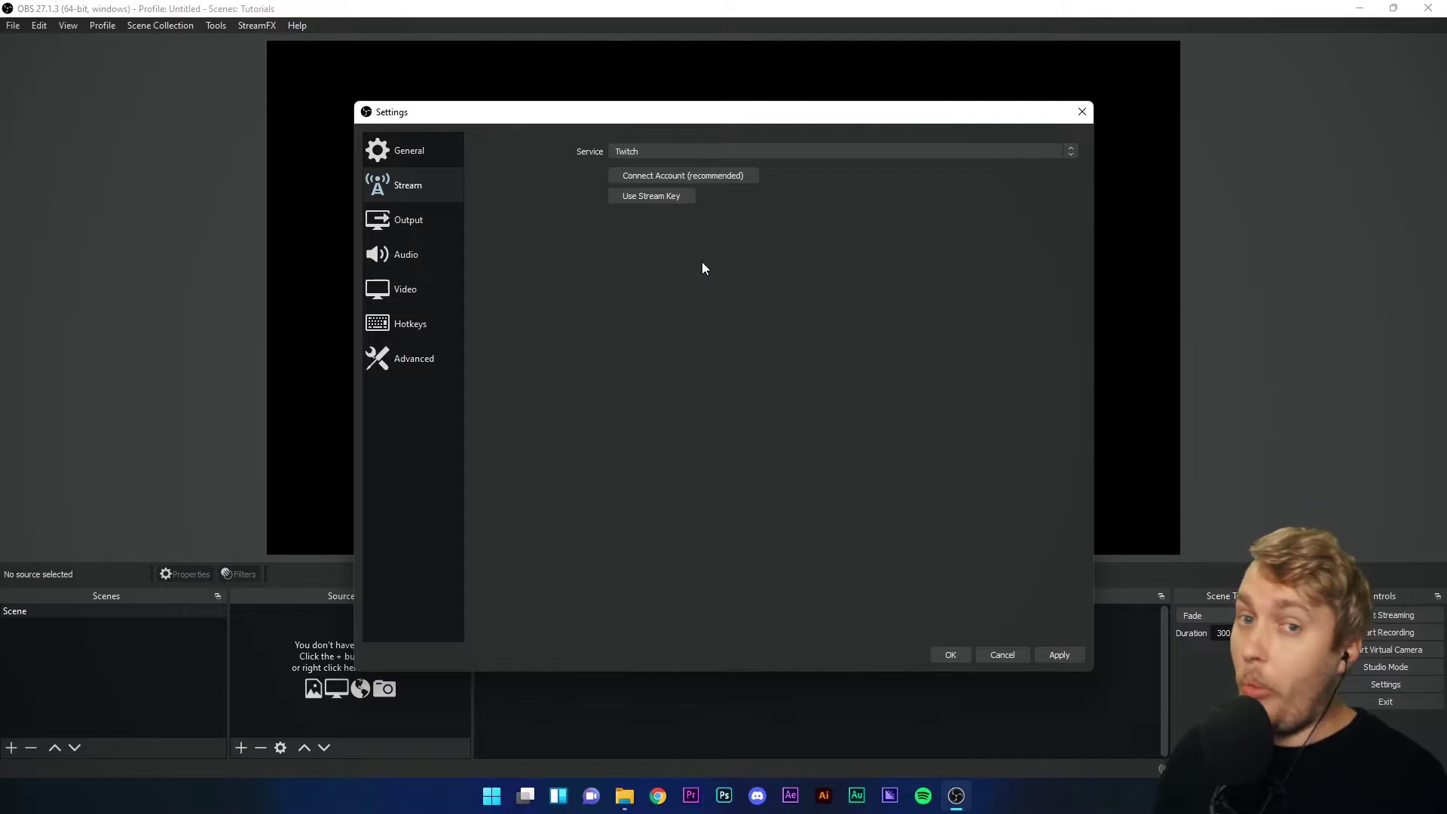
Try Facebook Live, then switch the streaming service to YouTube - RTMPS
click(654, 151)
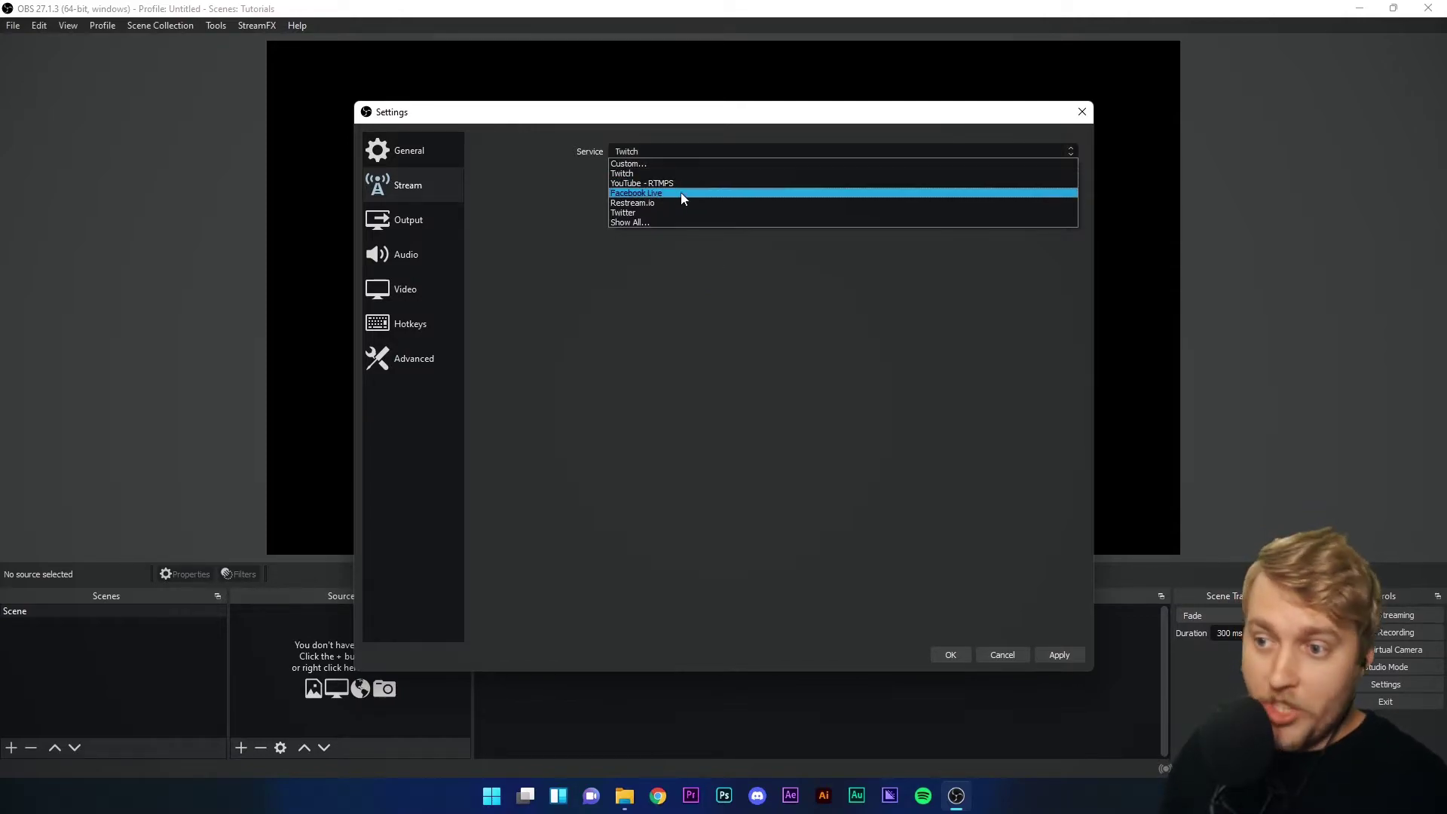
click(653, 193)
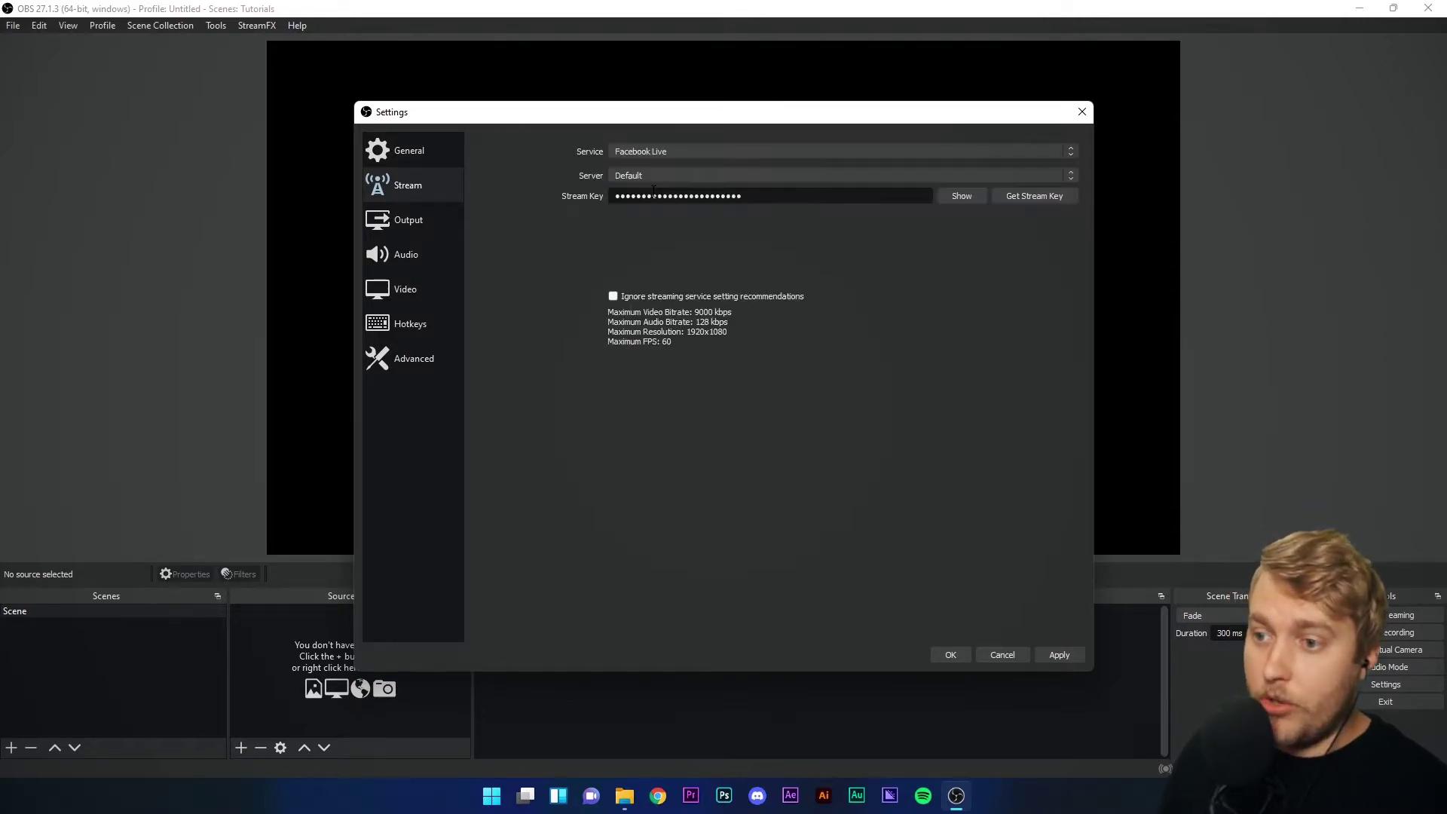
click(678, 149)
click(1062, 378)
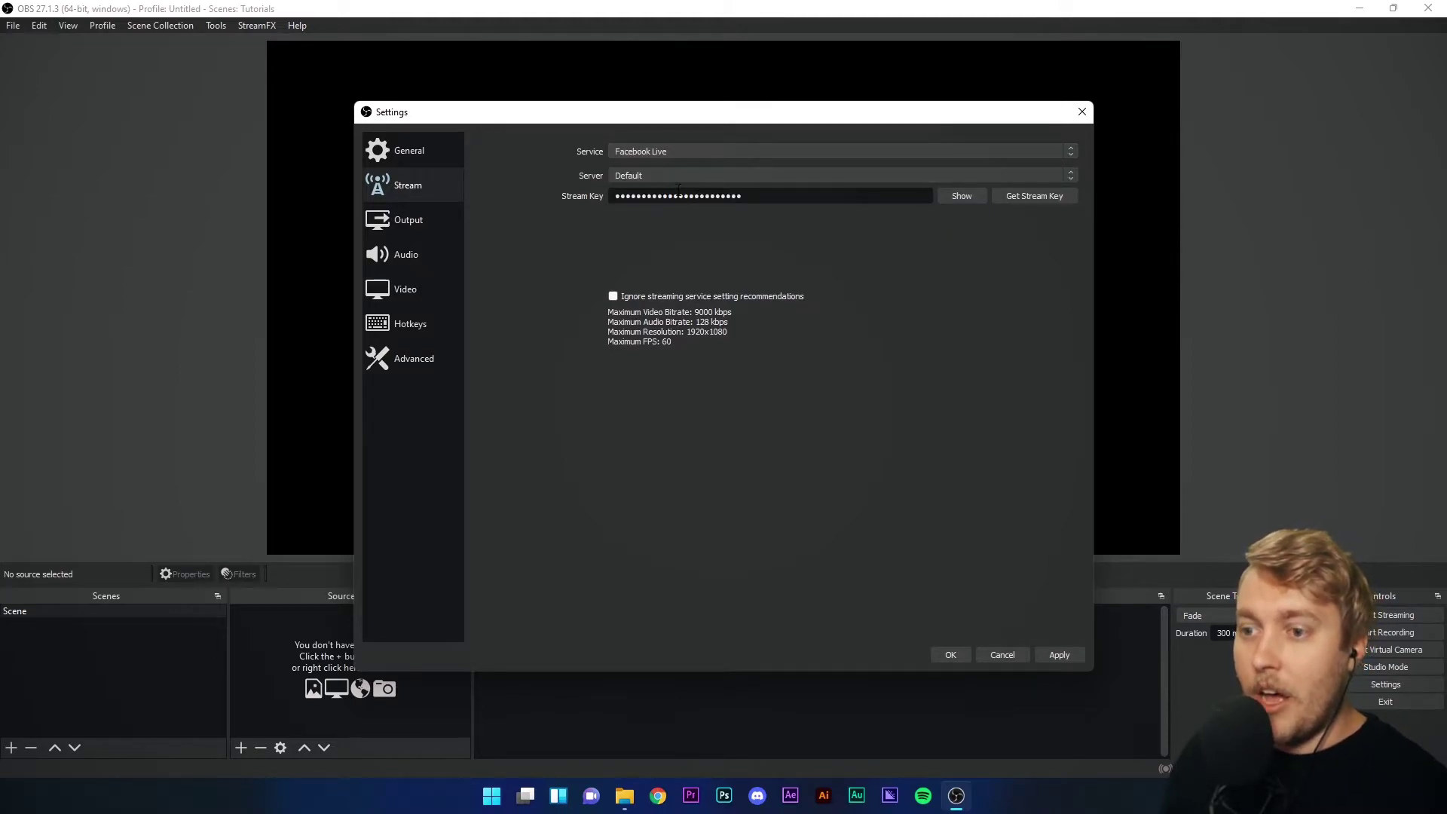
click(653, 151)
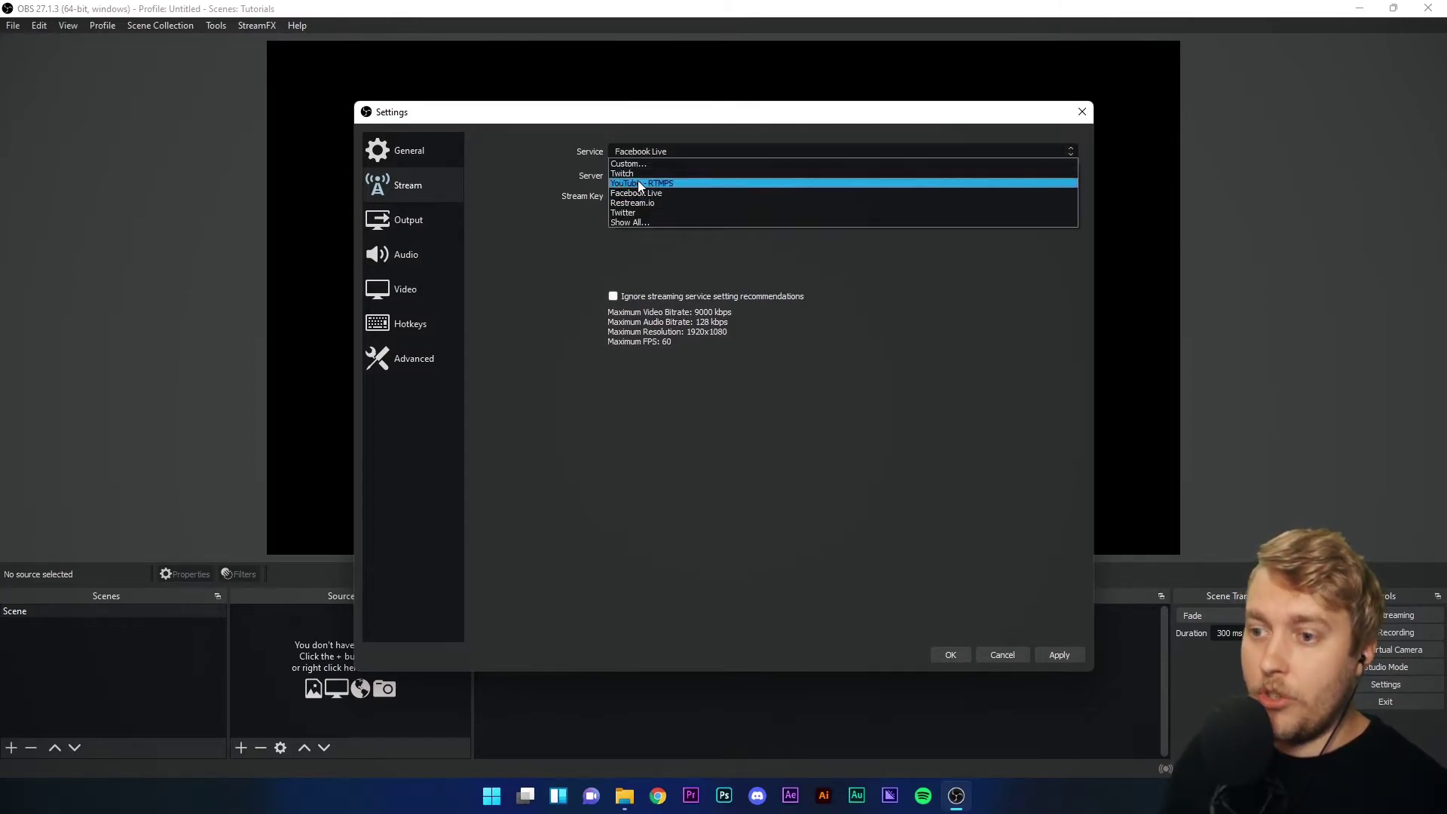
click(638, 181)
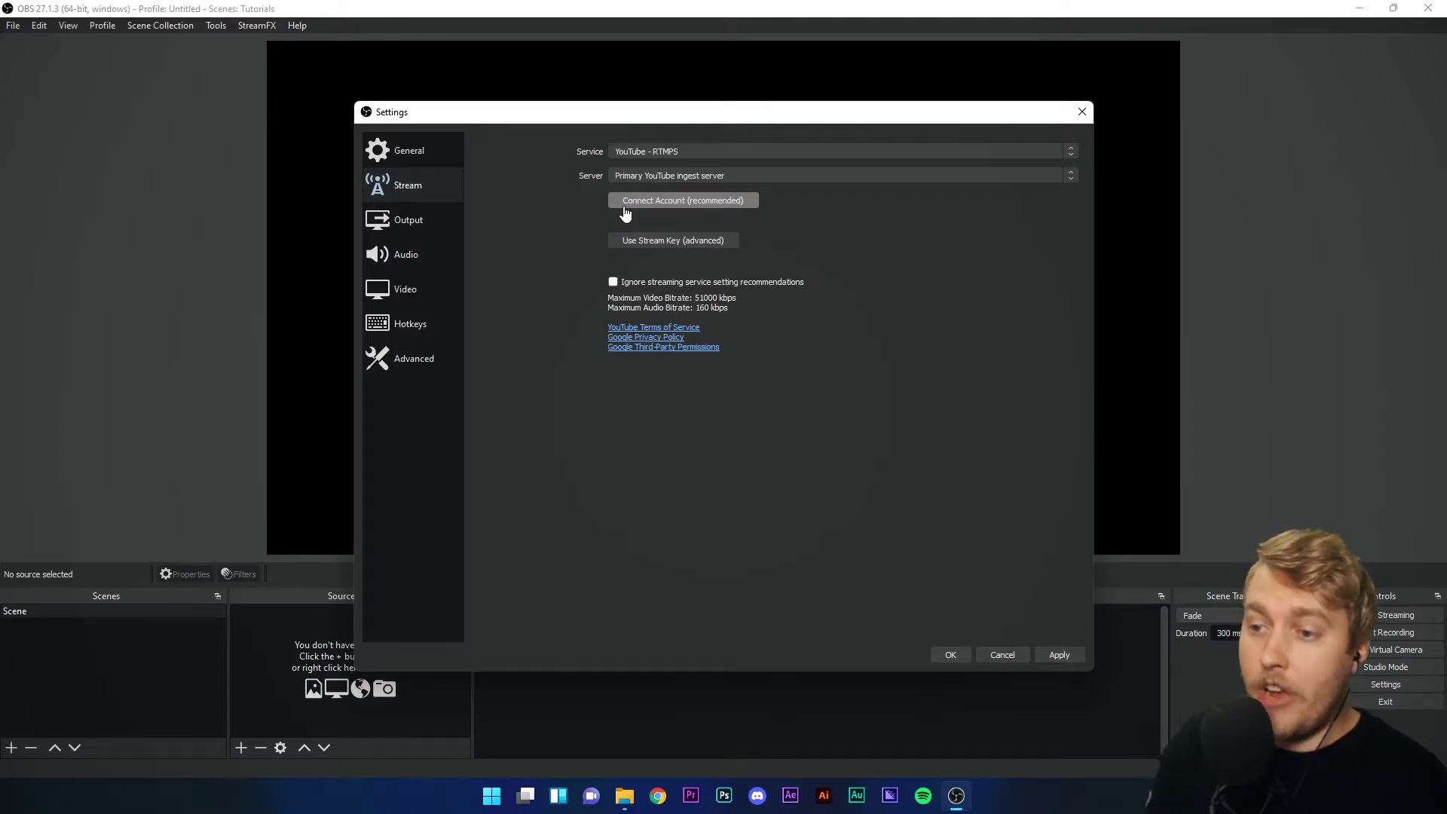
Open the Output page and leave Output Mode on Simple
click(415, 225)
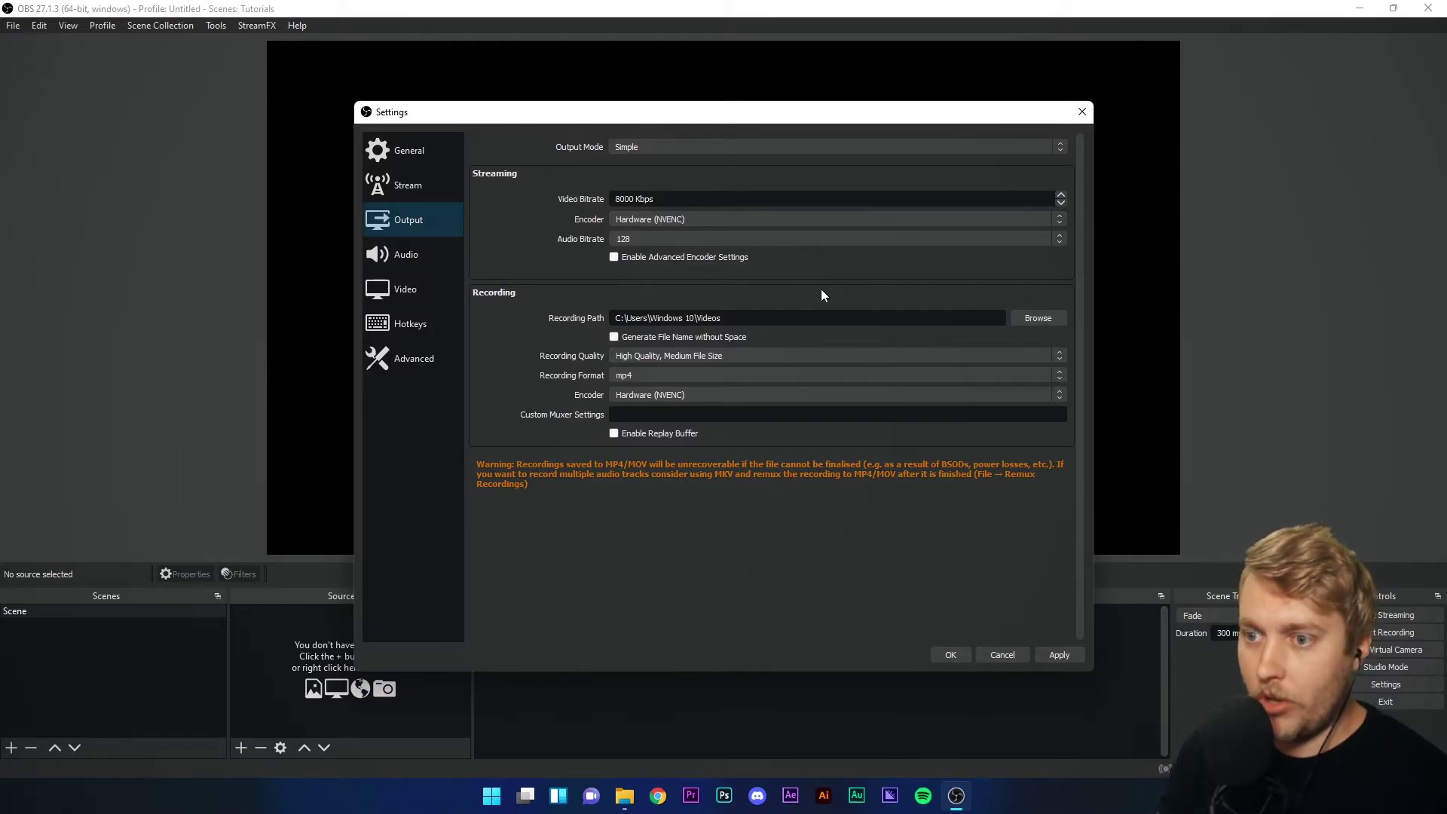
click(641, 146)
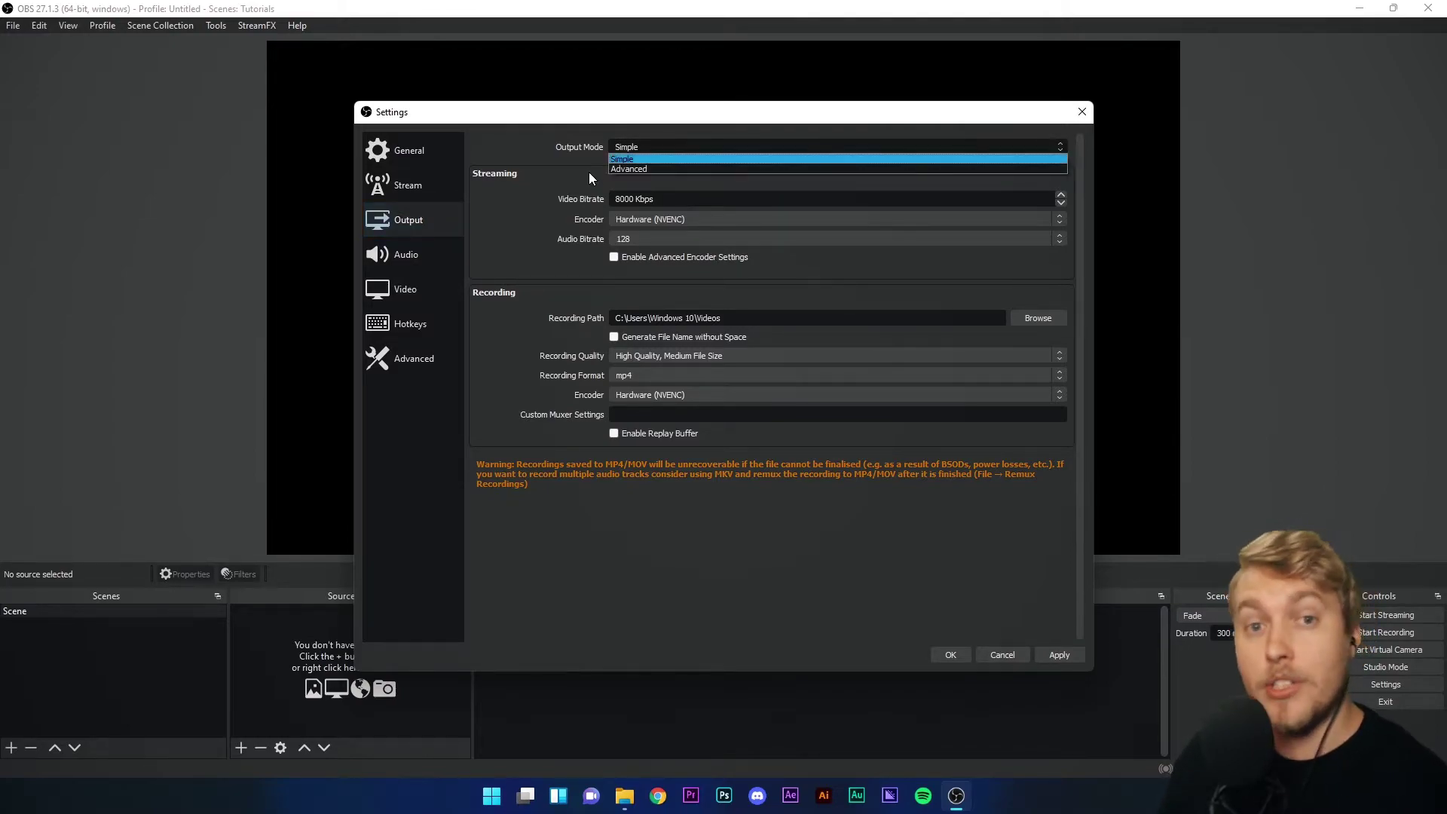
click(558, 145)
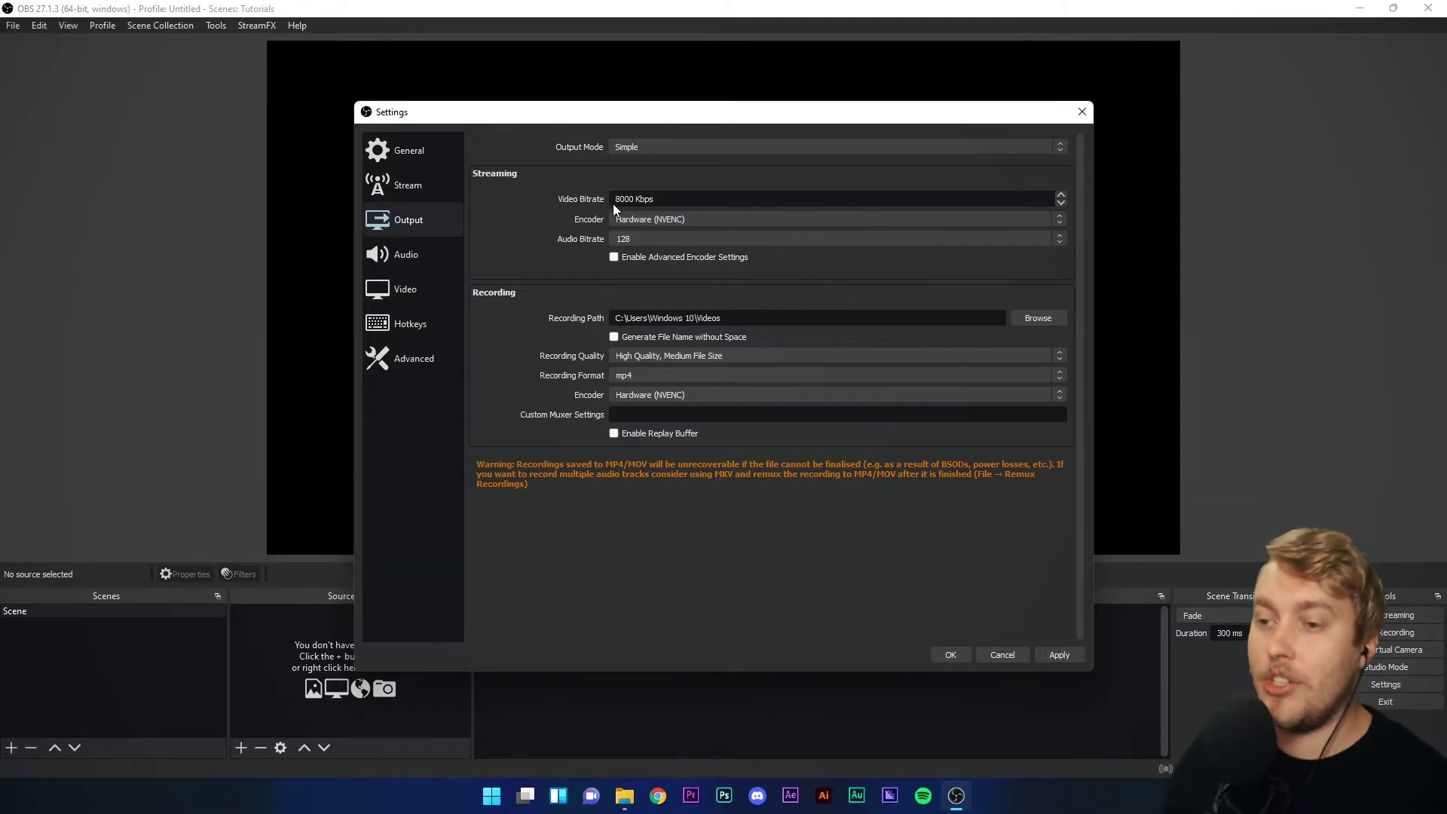
Replace the 8000 Kbps video bitrate with 3500 Kbps, keeping the Hardware (NVENC) encoder
drag(657, 199, 598, 199)
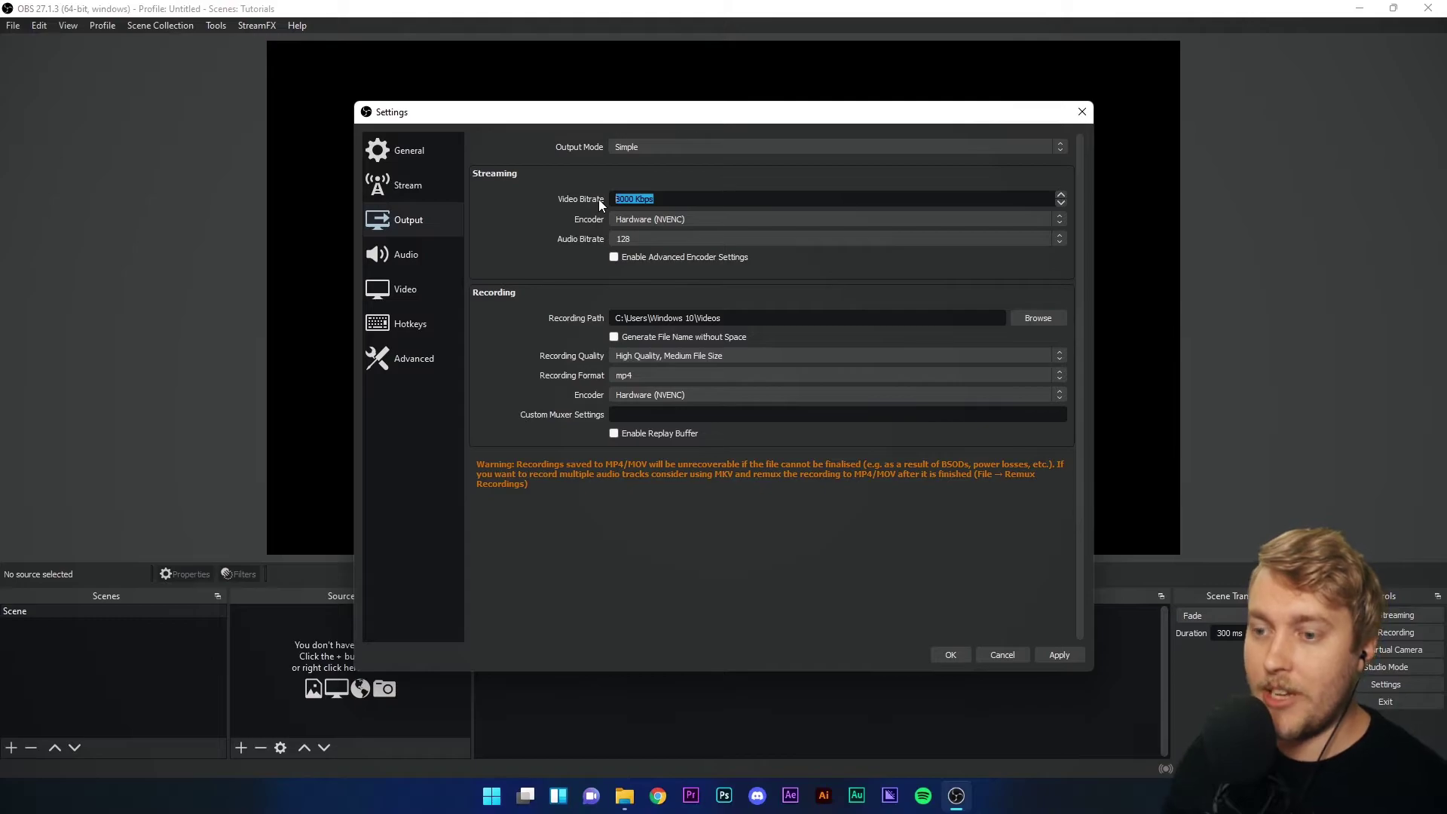
click(625, 199)
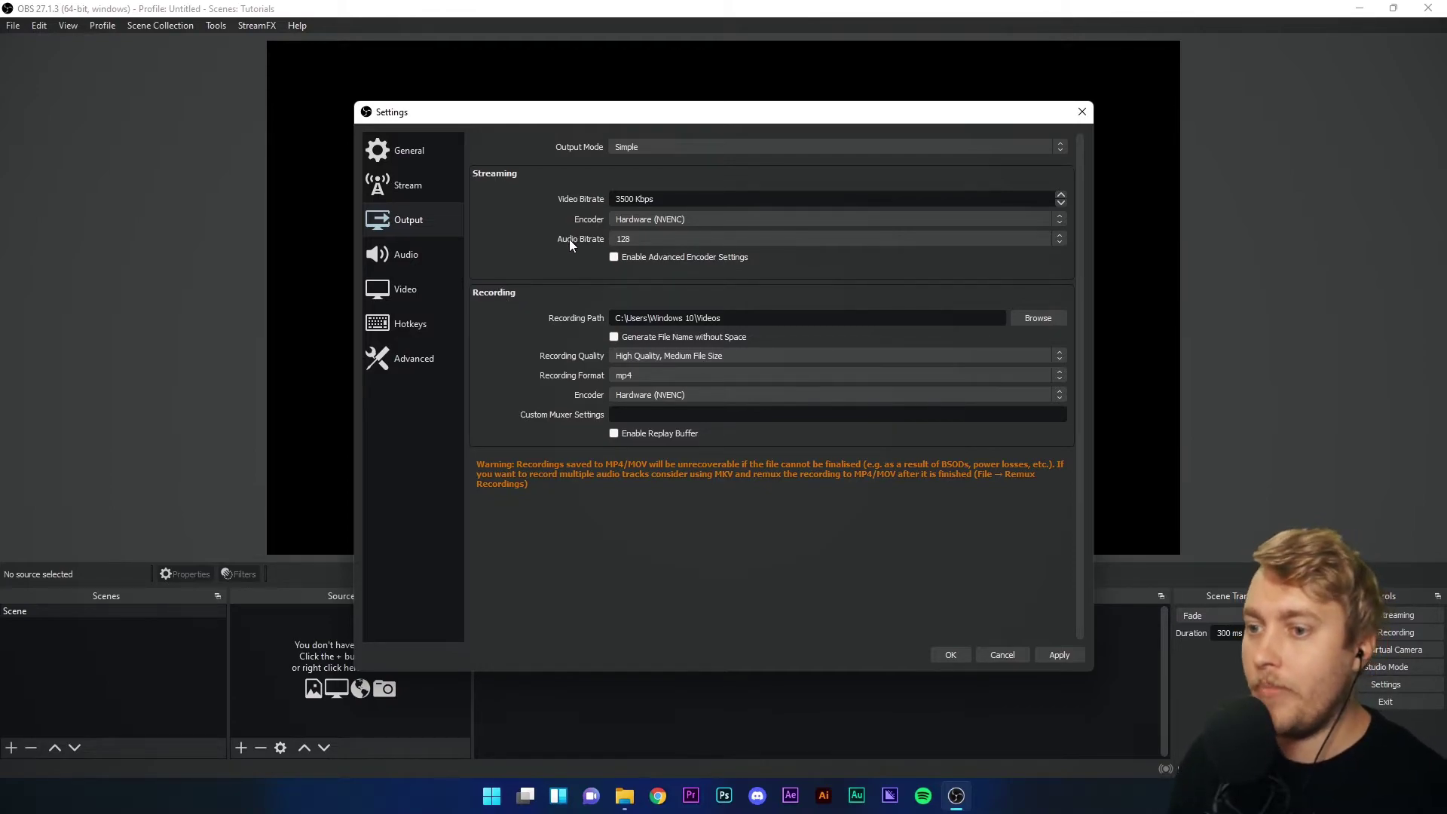
click(635, 219)
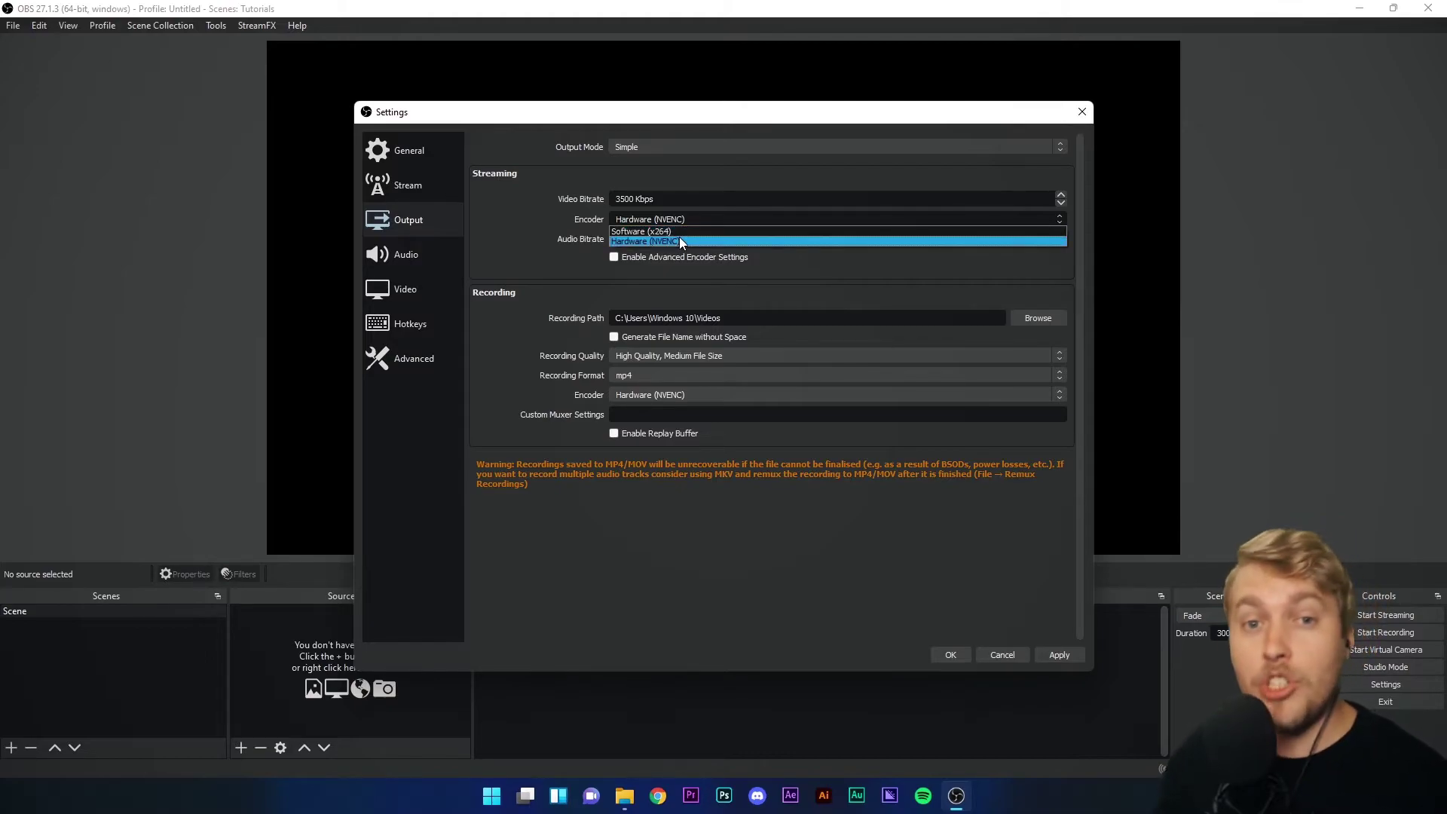
click(584, 262)
click(640, 220)
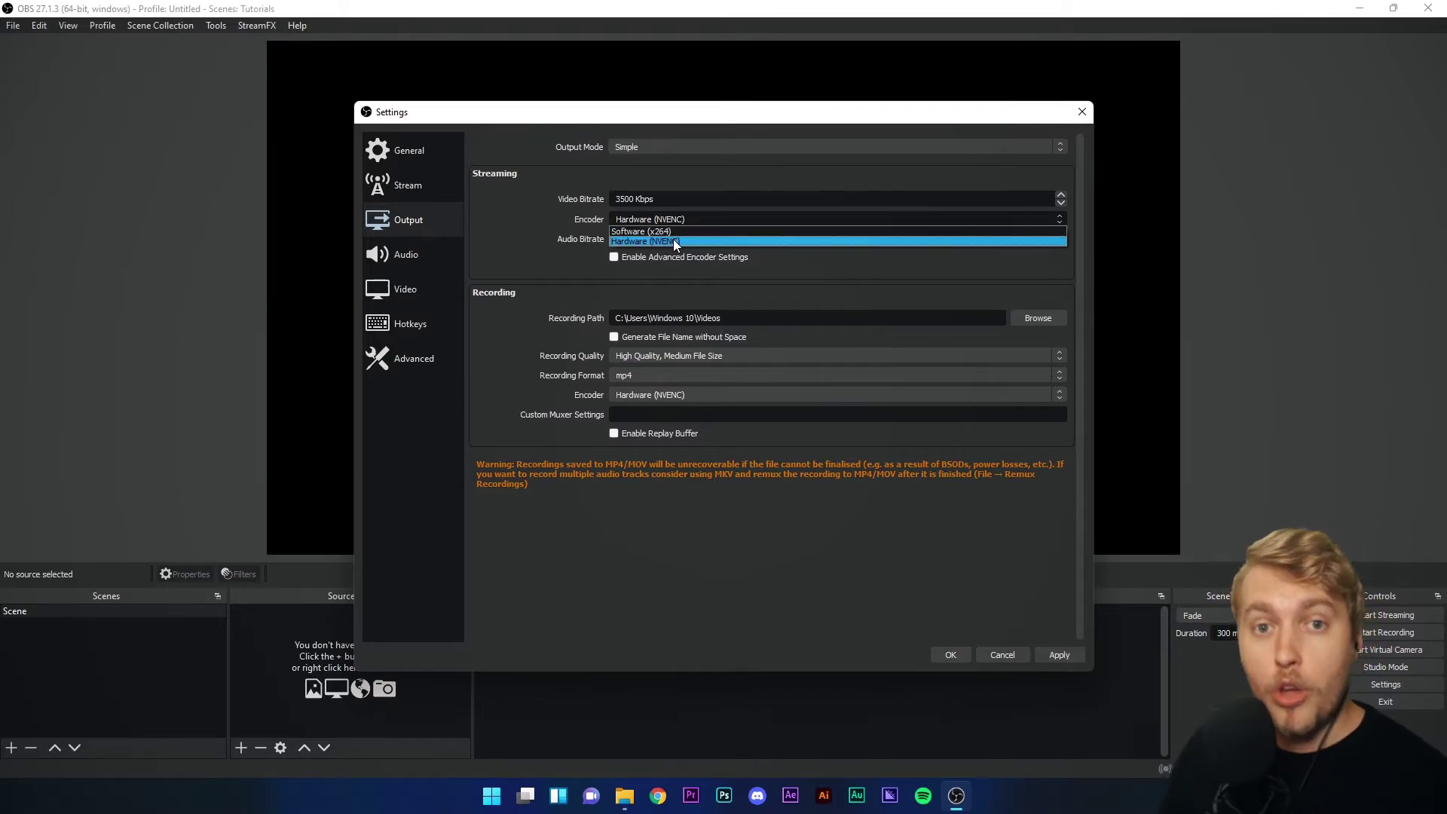
click(528, 273)
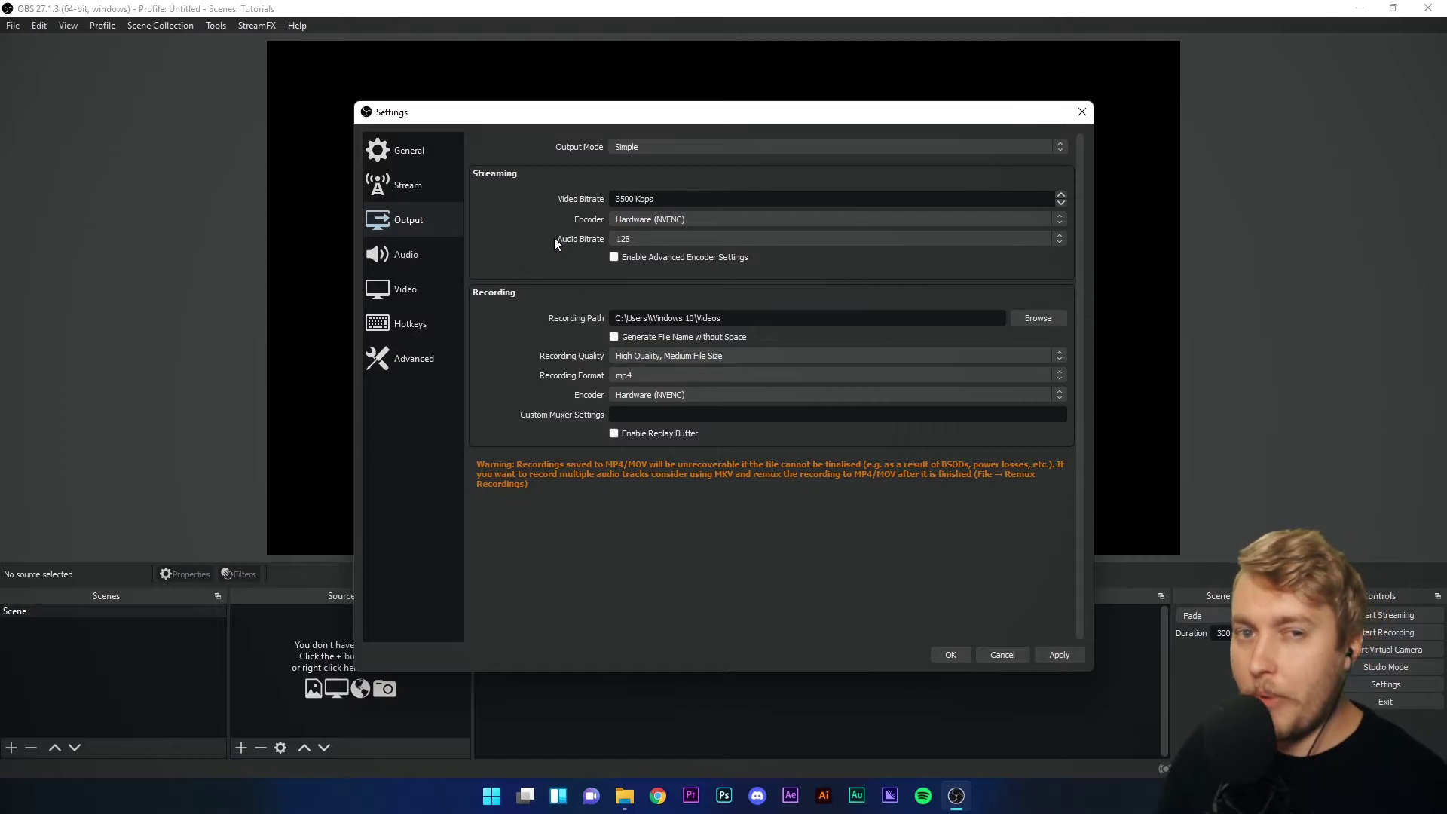
click(674, 219)
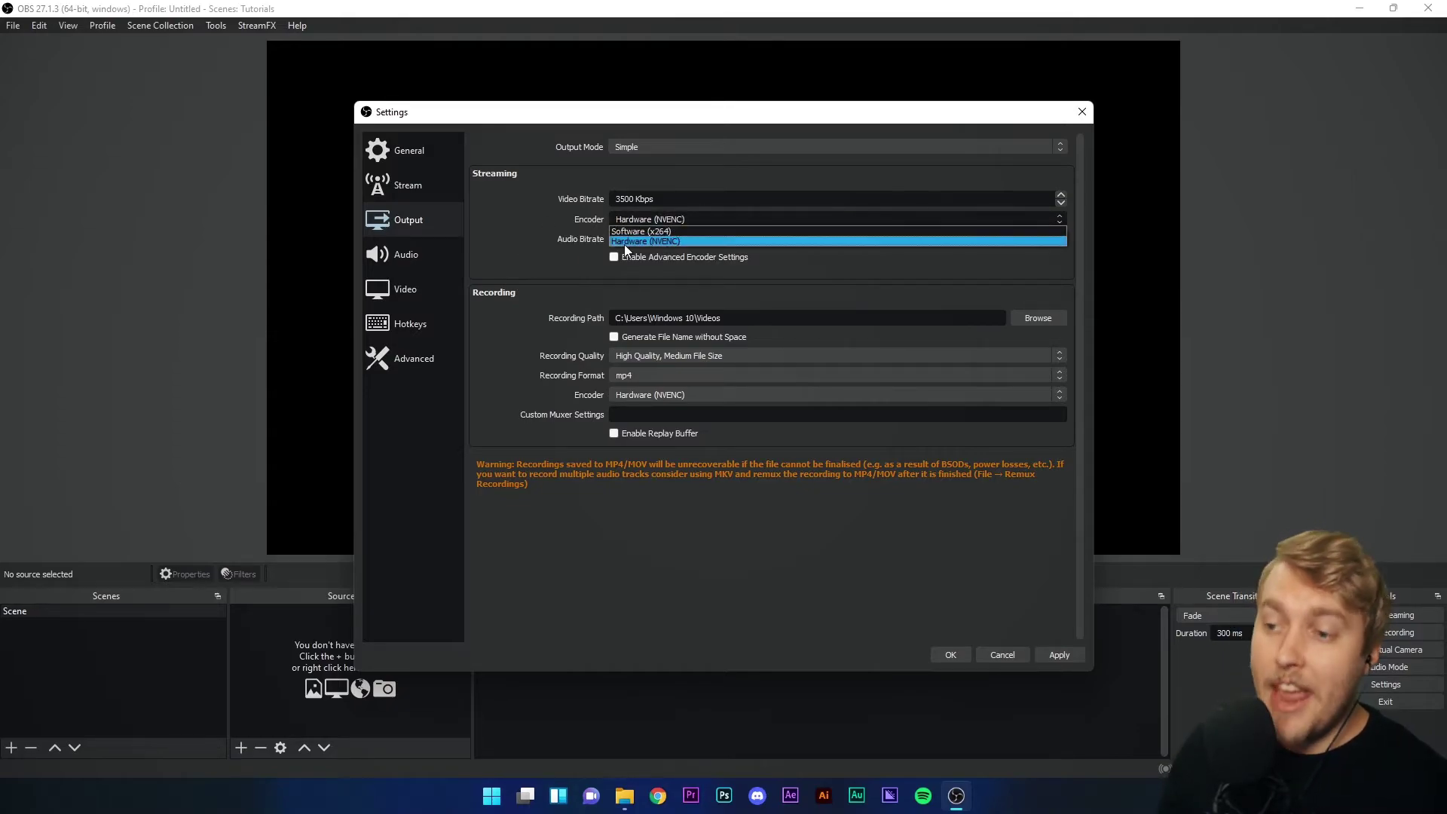
click(663, 242)
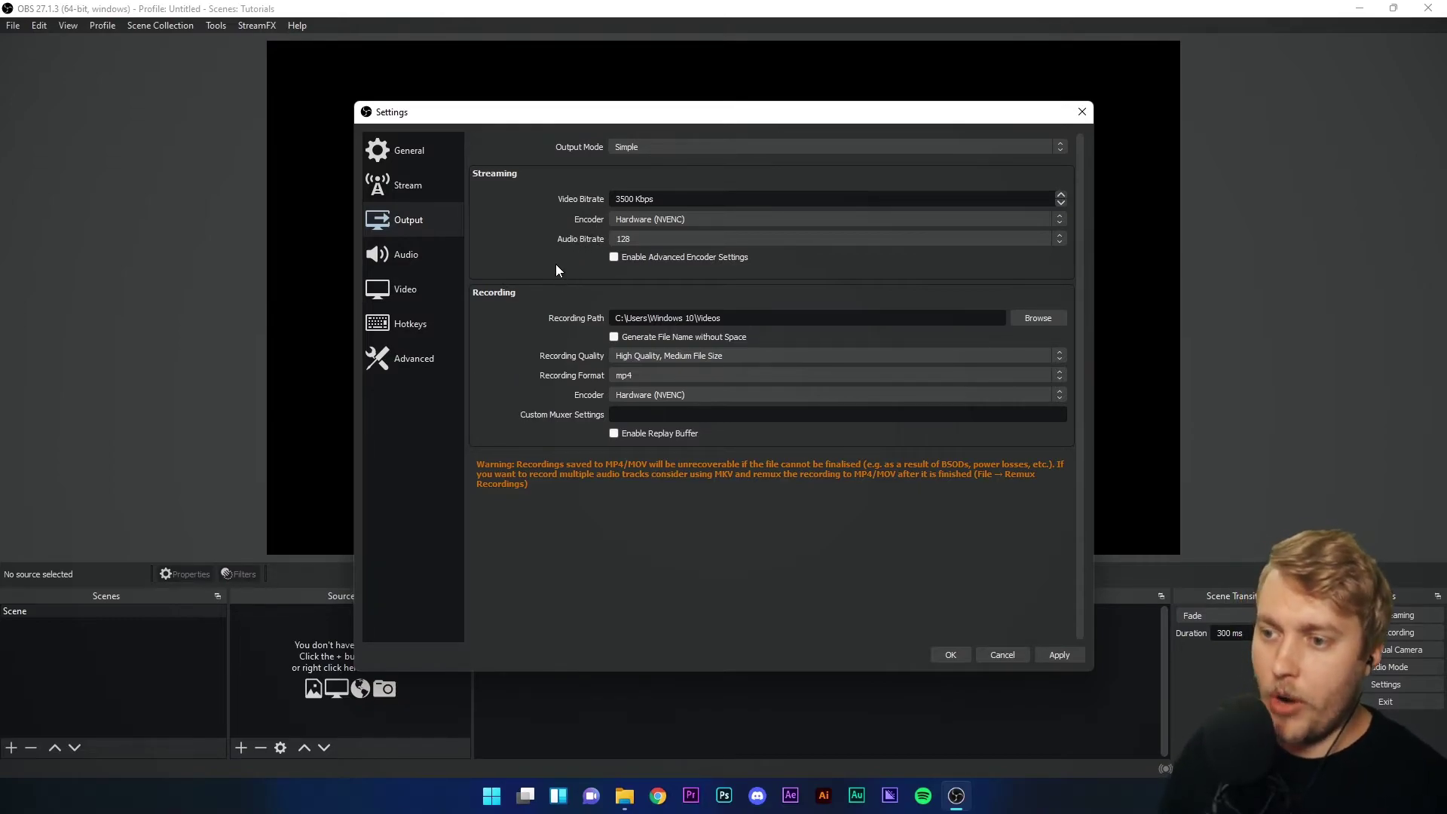
click(635, 238)
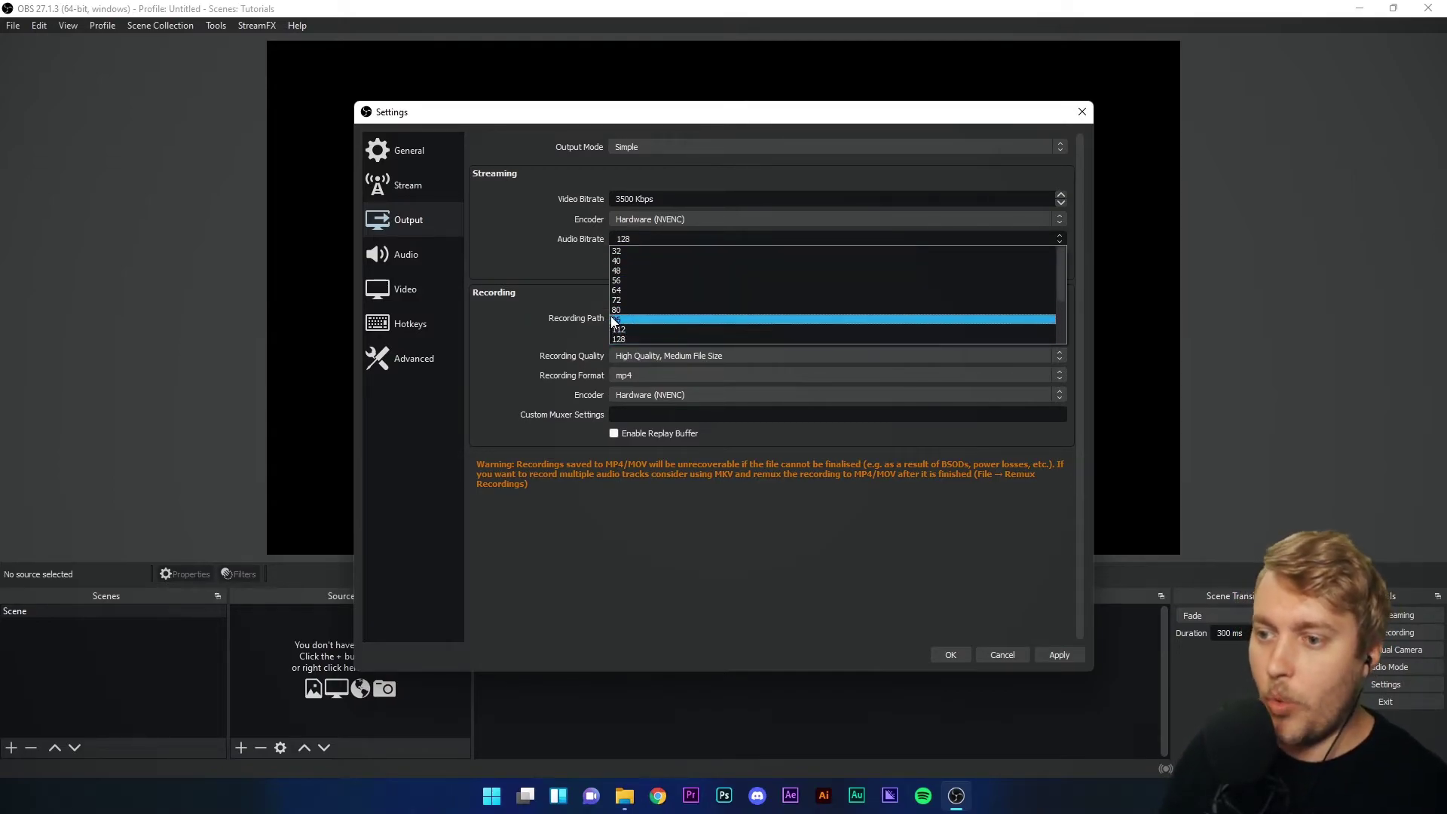
click(626, 339)
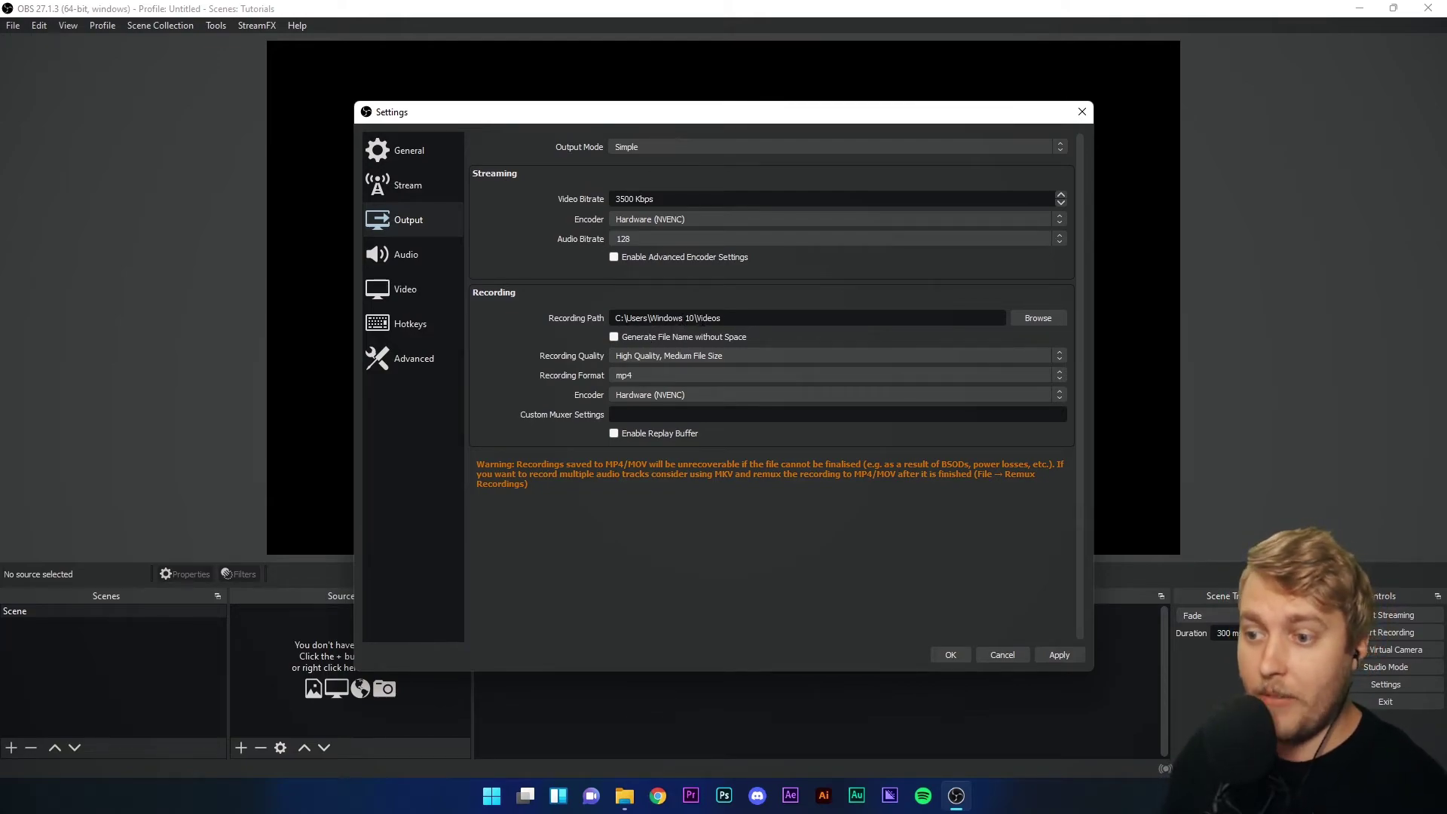
Check the Videos folder in the recording path and bring up the Recording Quality options
double_click(711, 317)
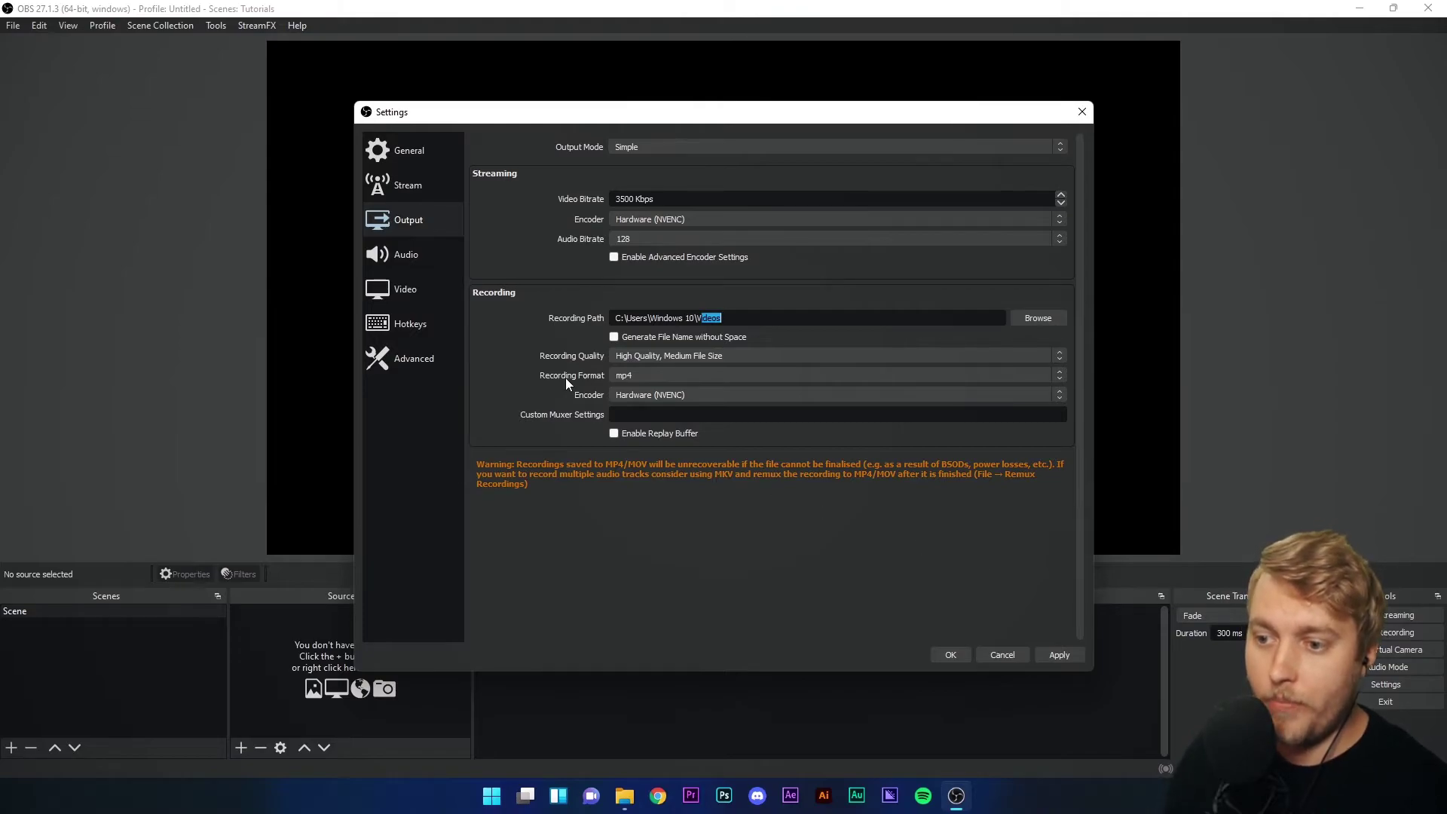
click(667, 355)
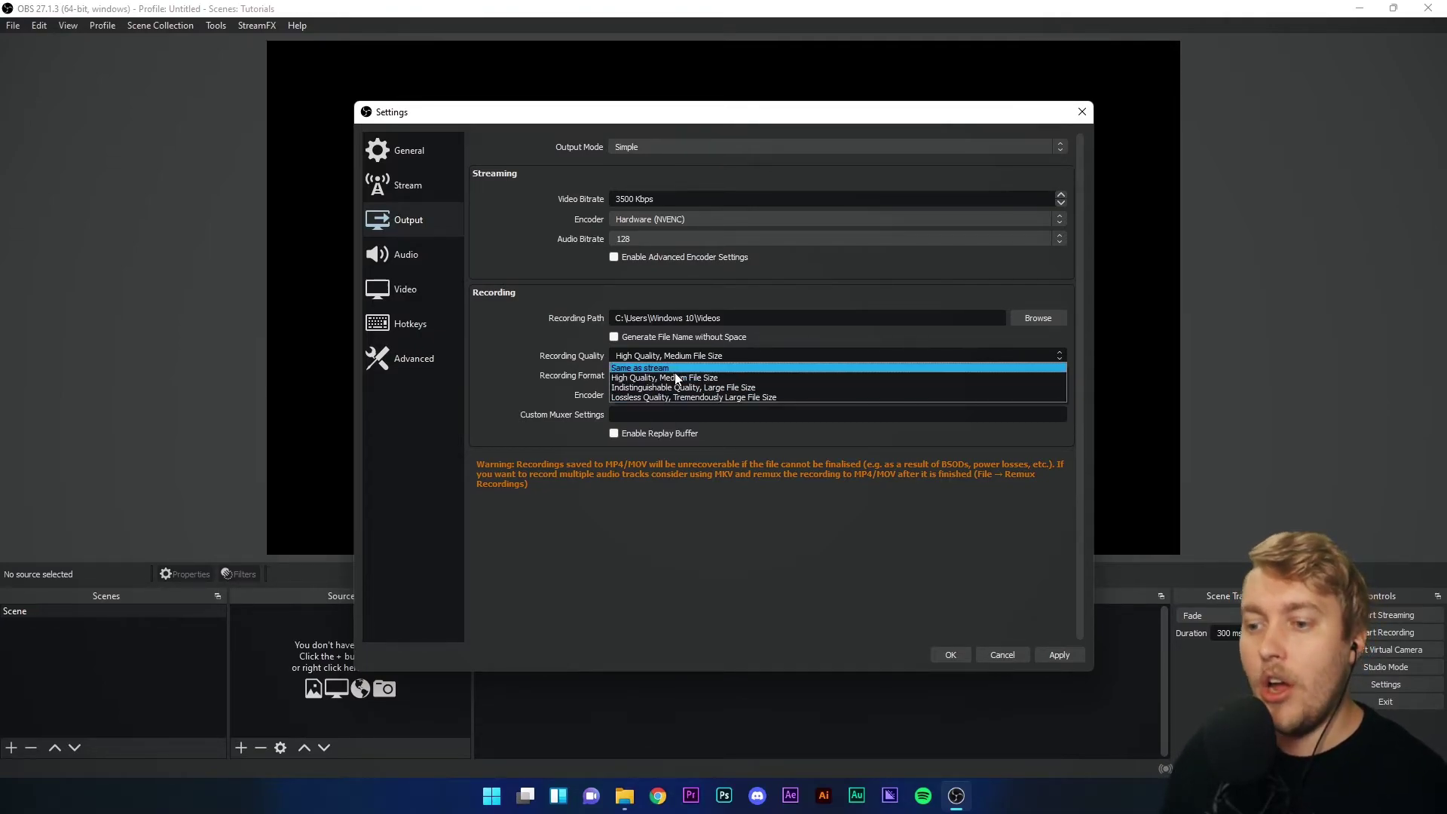
Keep recording quality on High Quality, Medium File Size
click(675, 375)
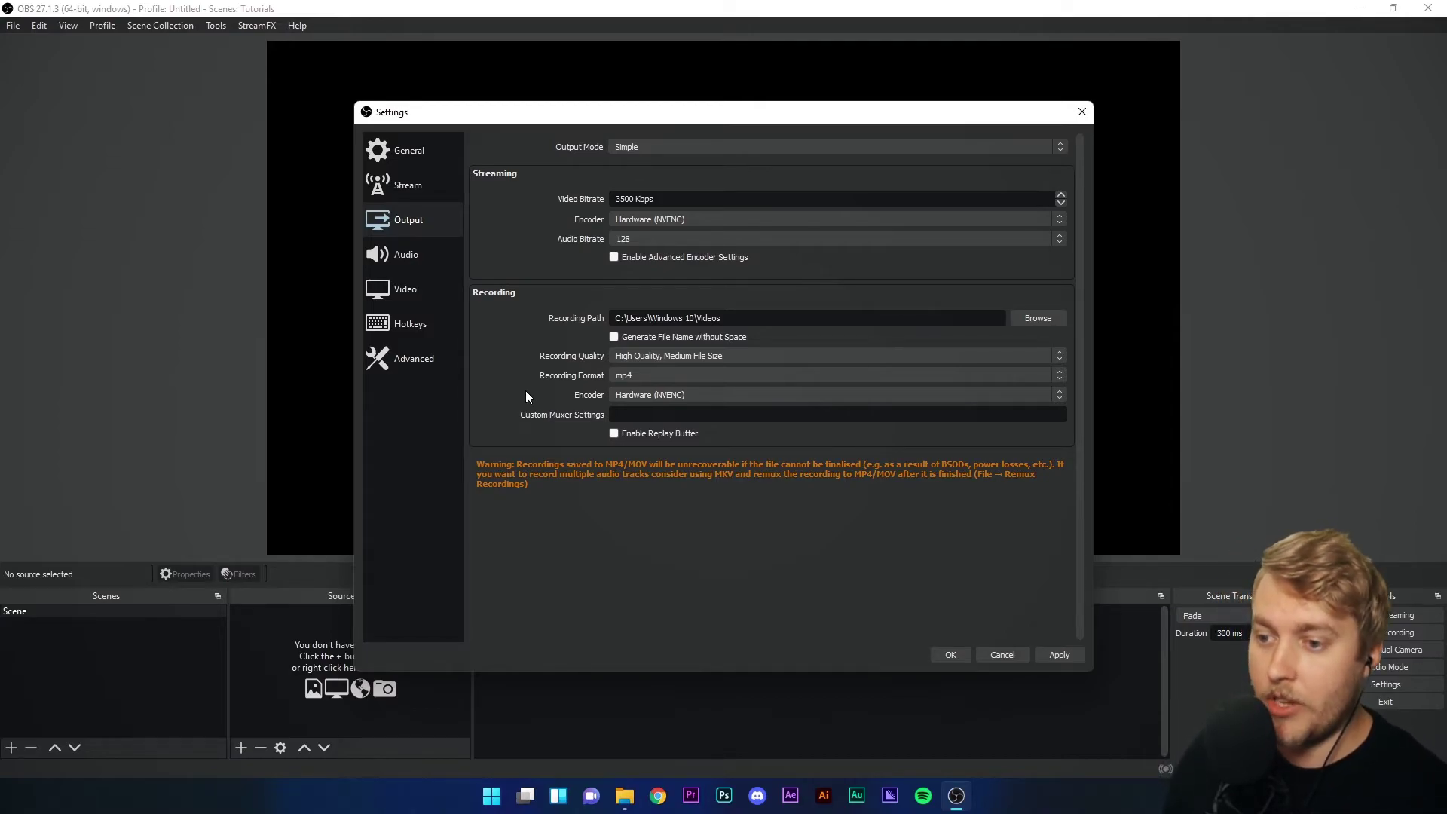
click(657, 375)
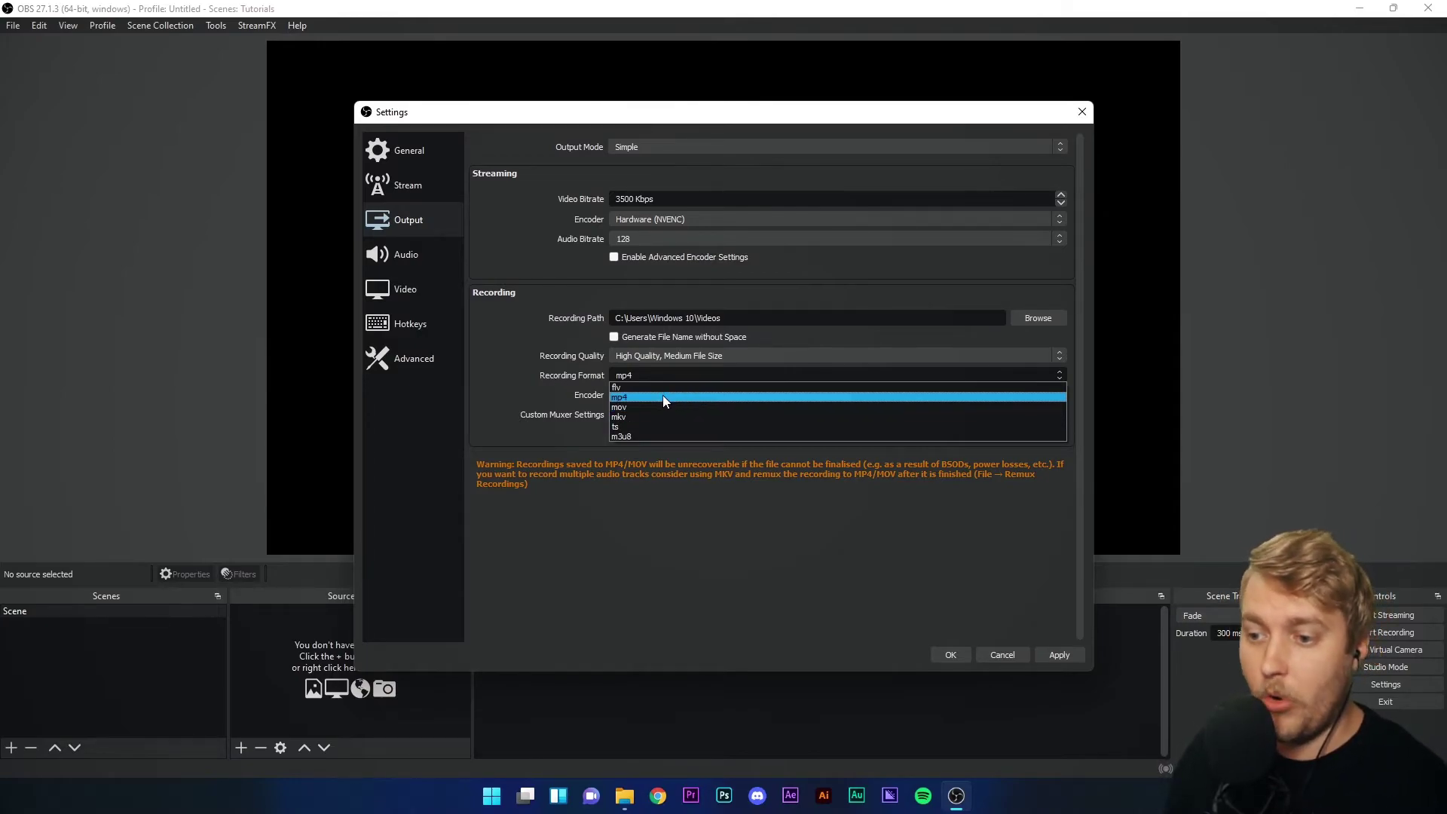
click(507, 351)
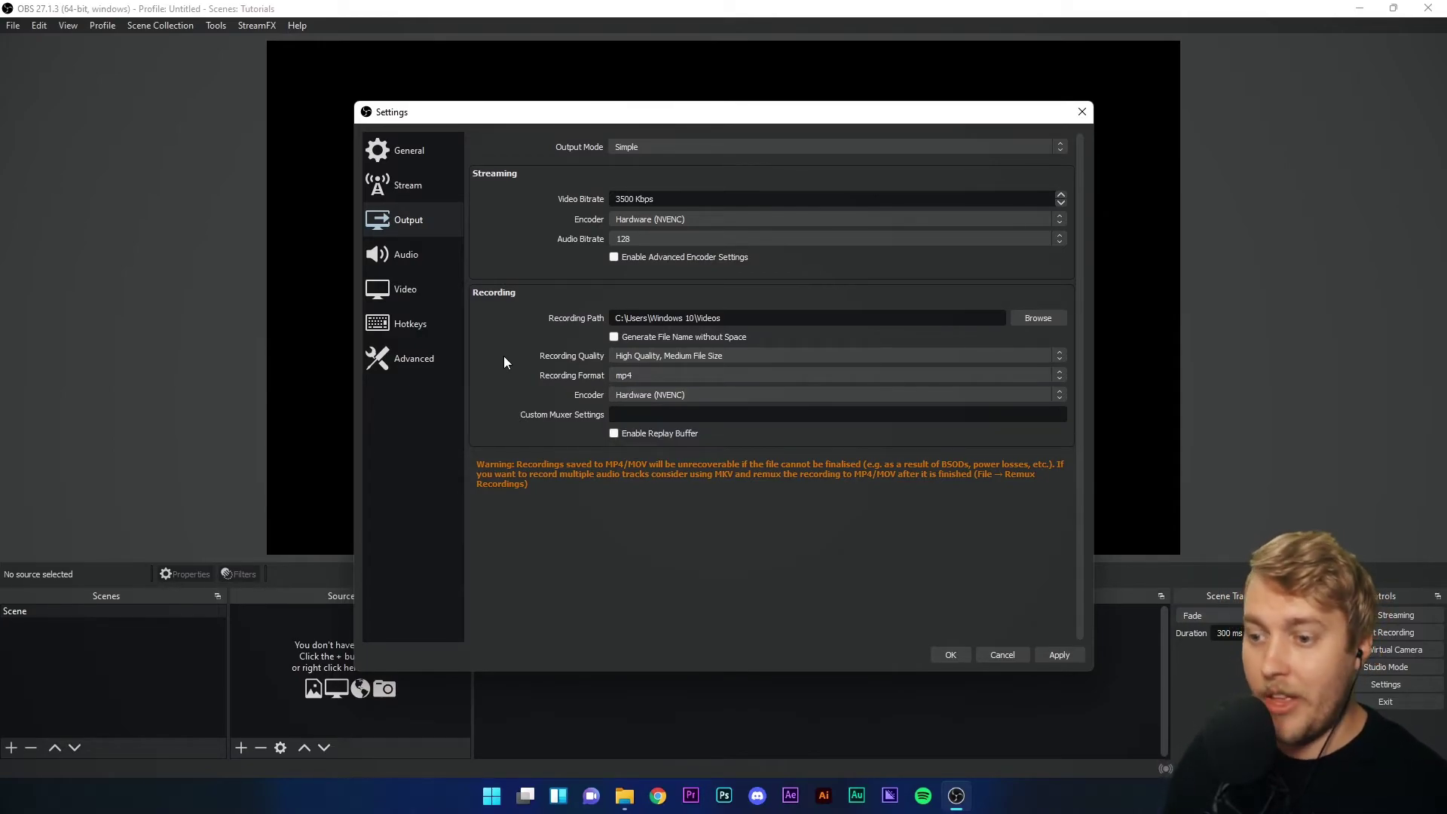
Leave the recording encoder on Hardware (NVENC)
click(643, 394)
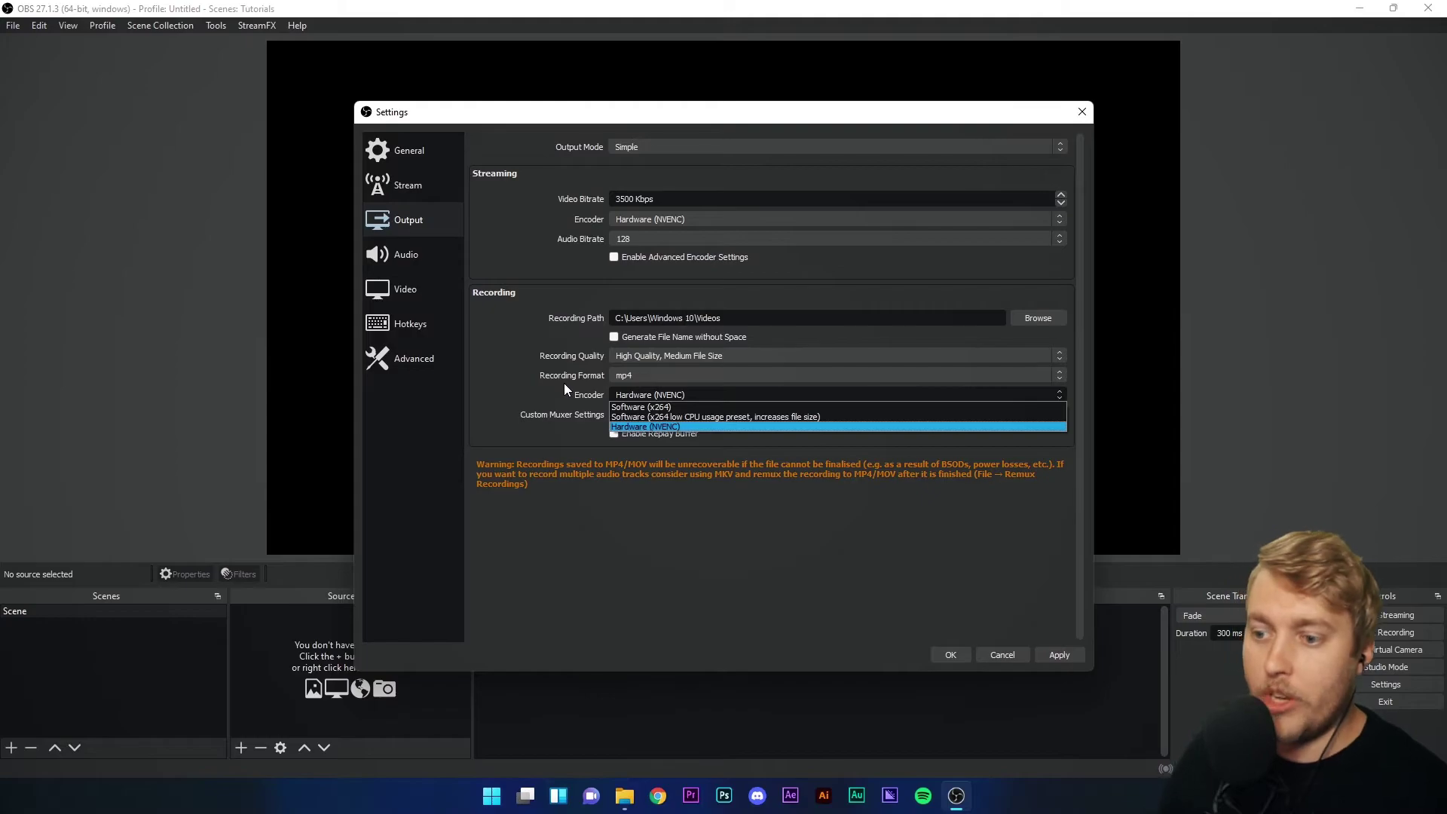
click(705, 535)
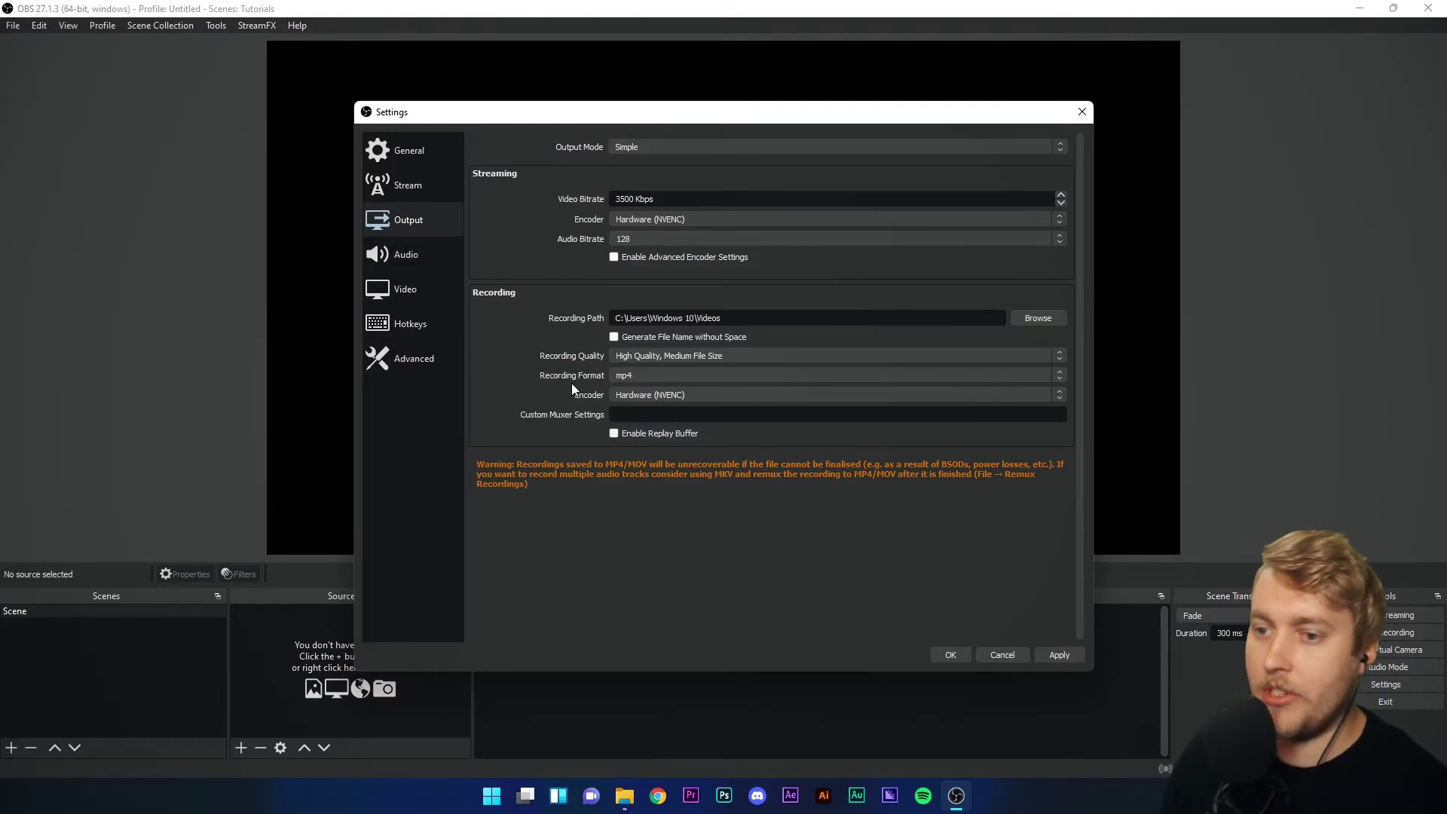
click(411, 254)
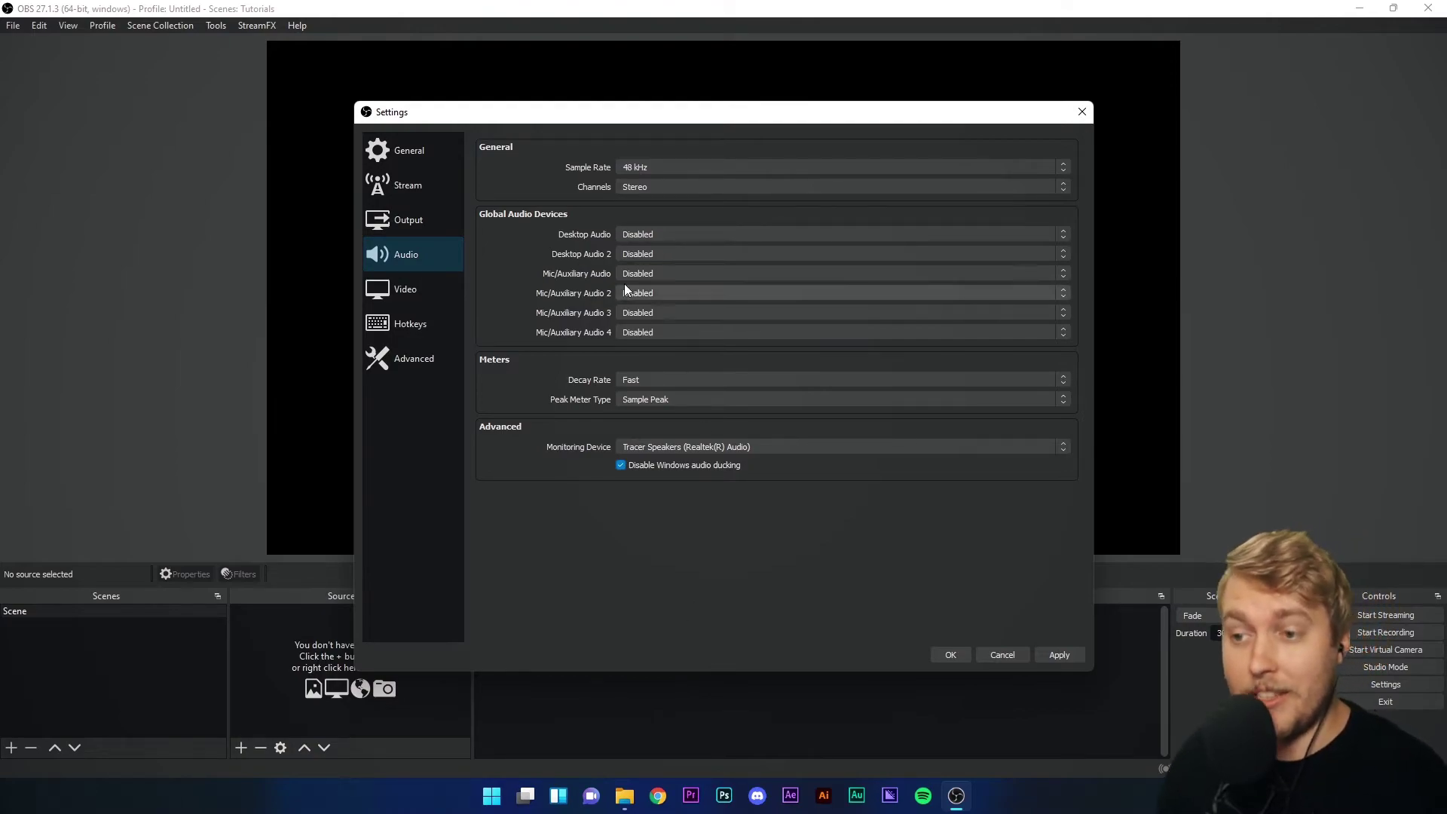
click(639, 234)
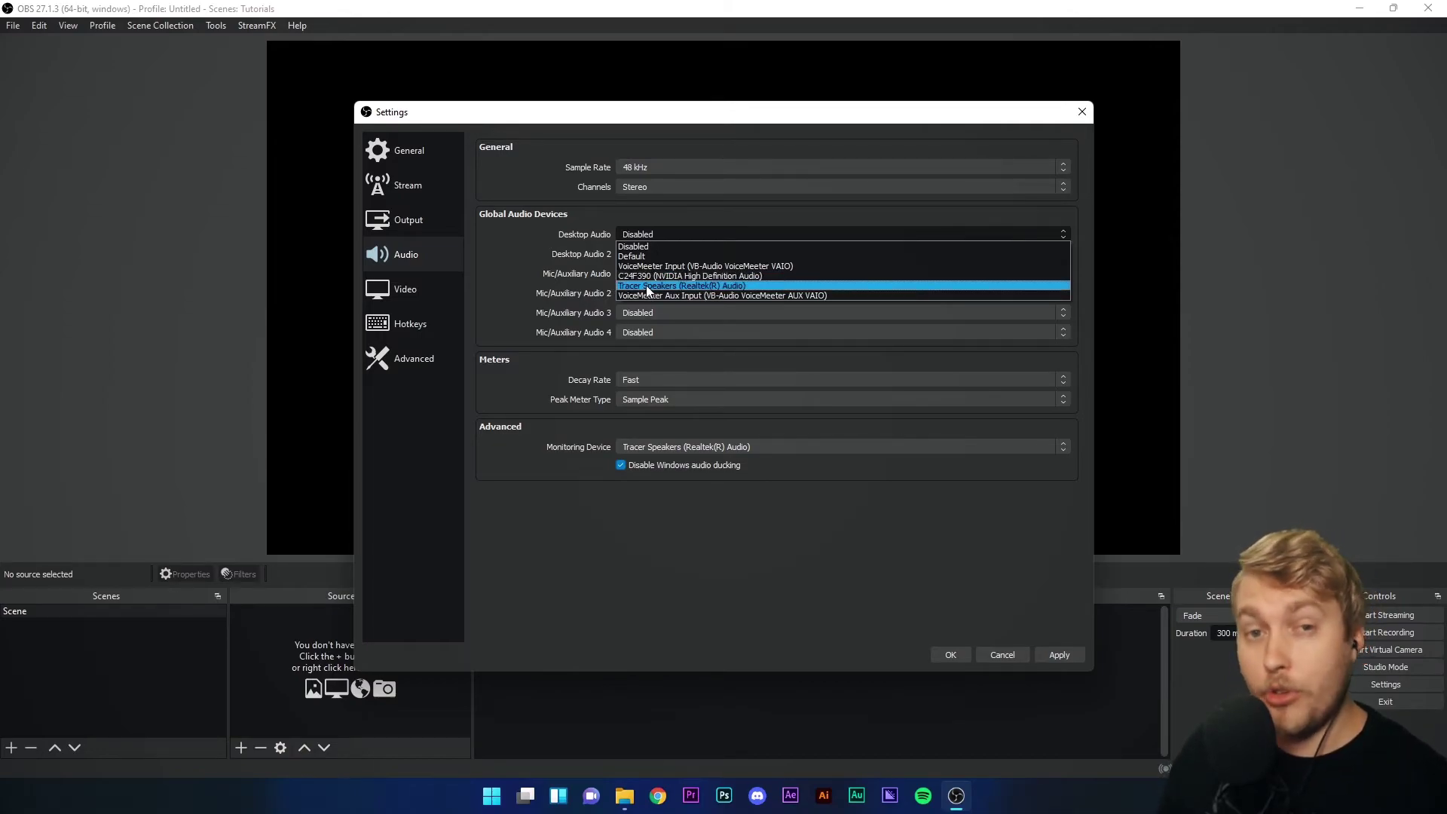
click(713, 286)
click(664, 234)
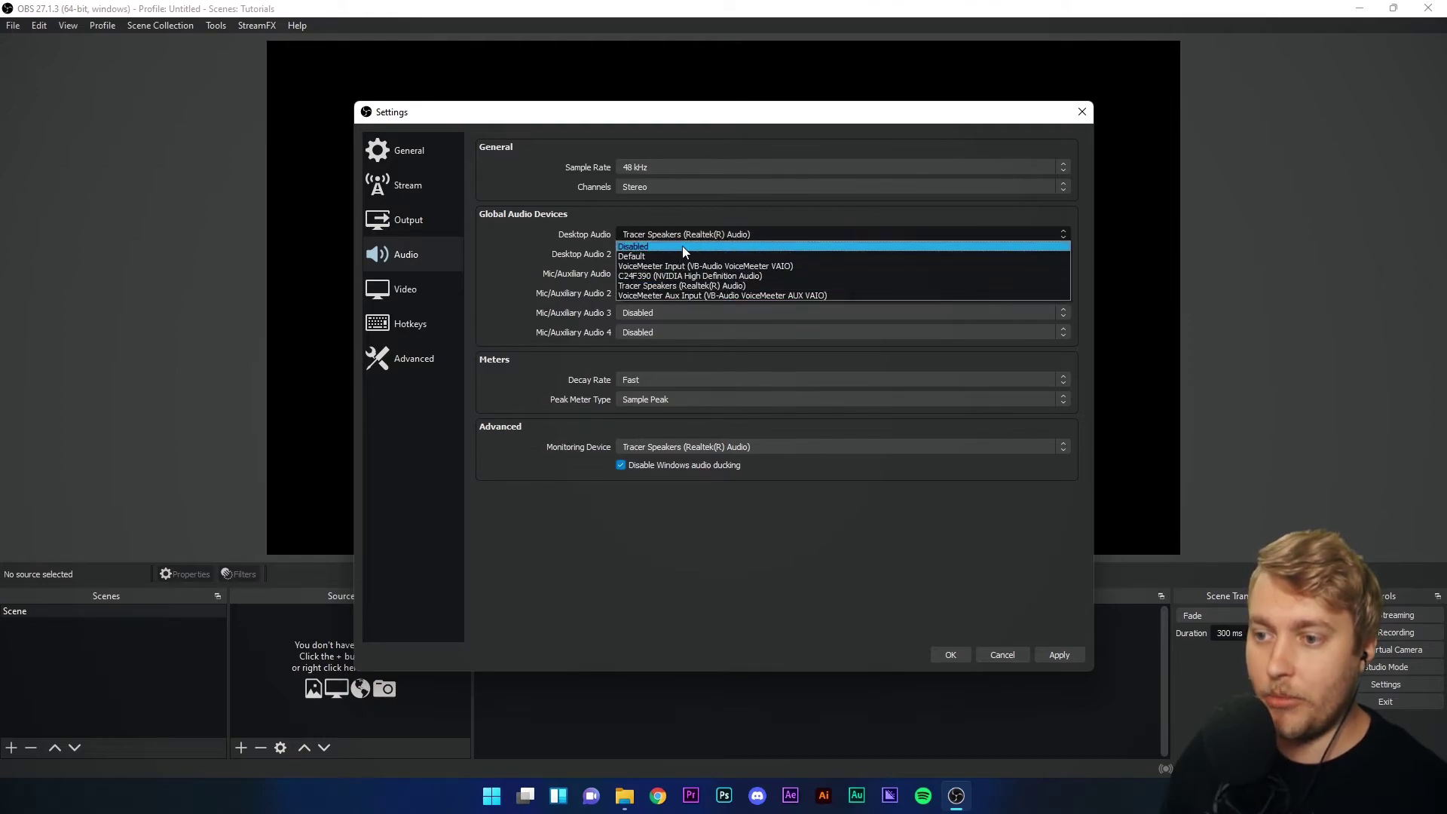
click(698, 236)
click(682, 236)
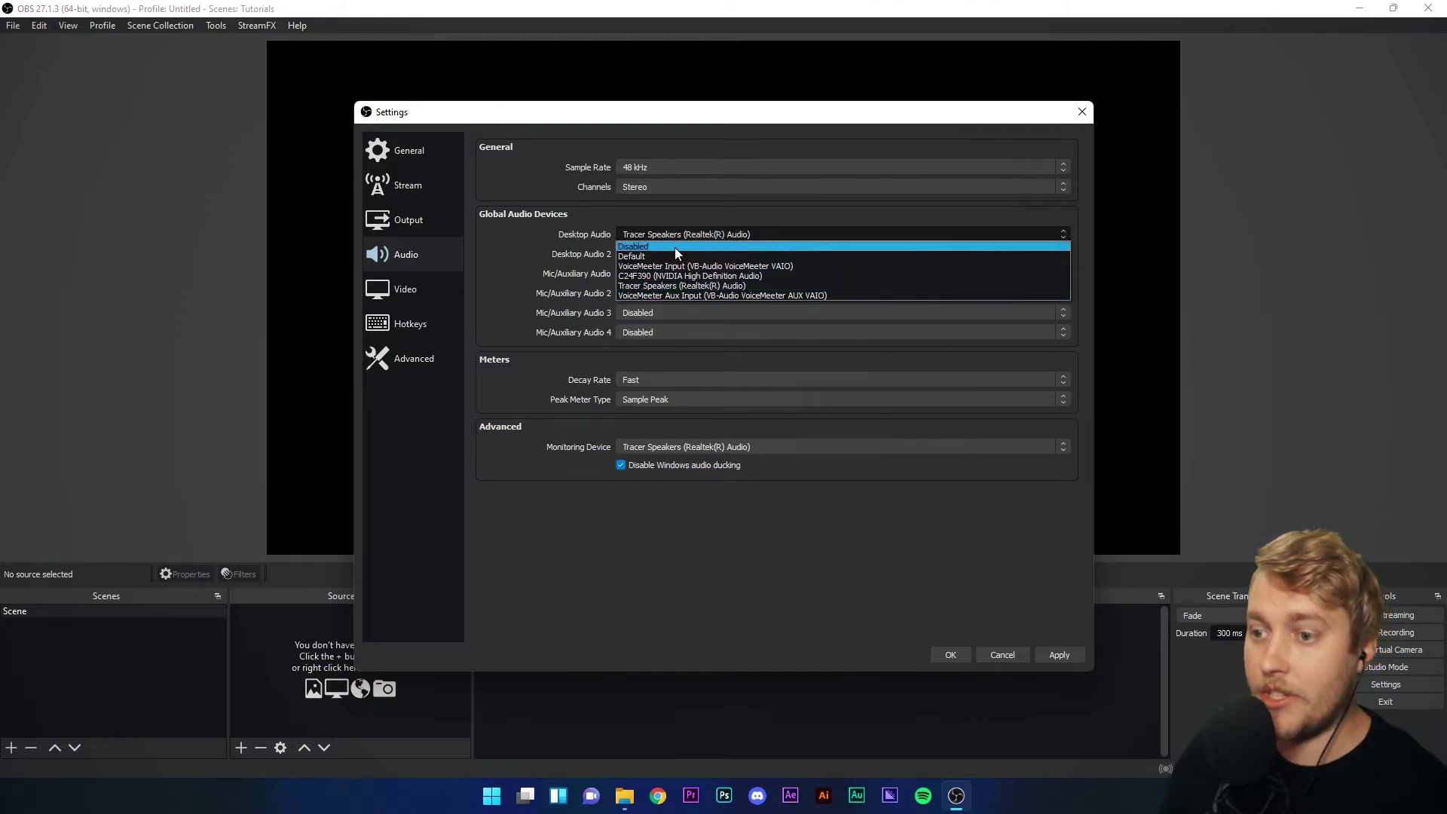
click(662, 249)
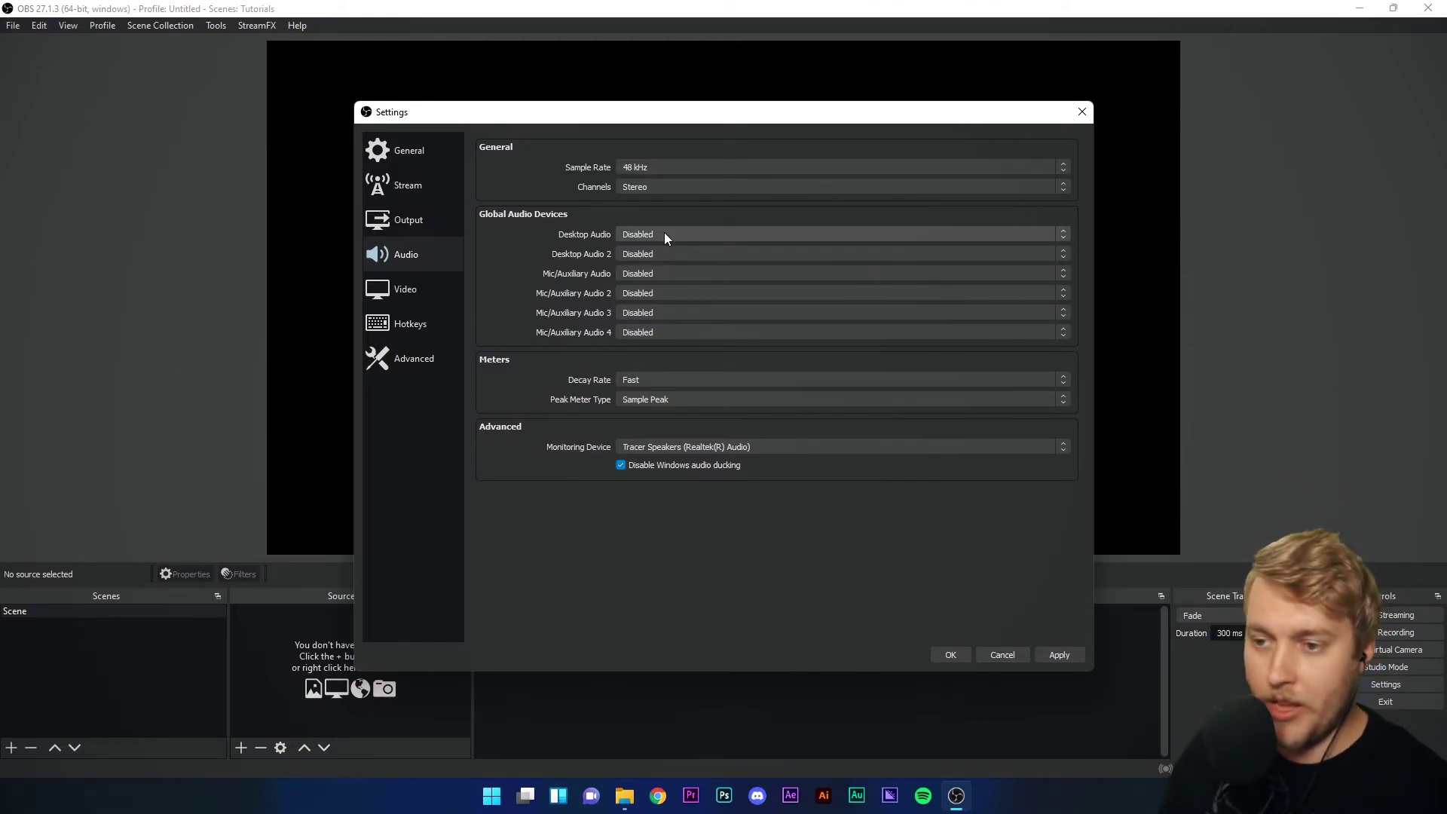
click(641, 274)
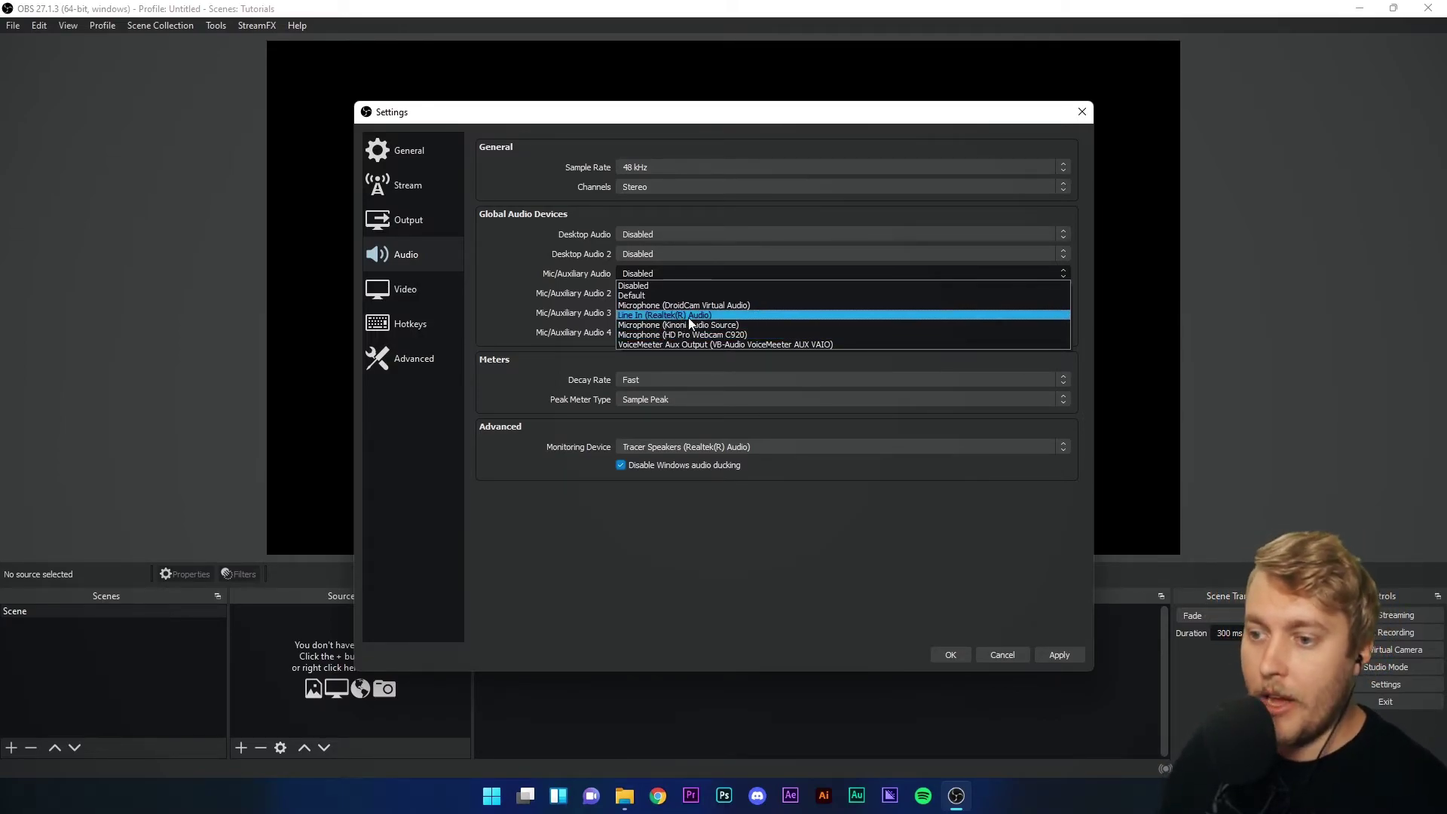
click(528, 315)
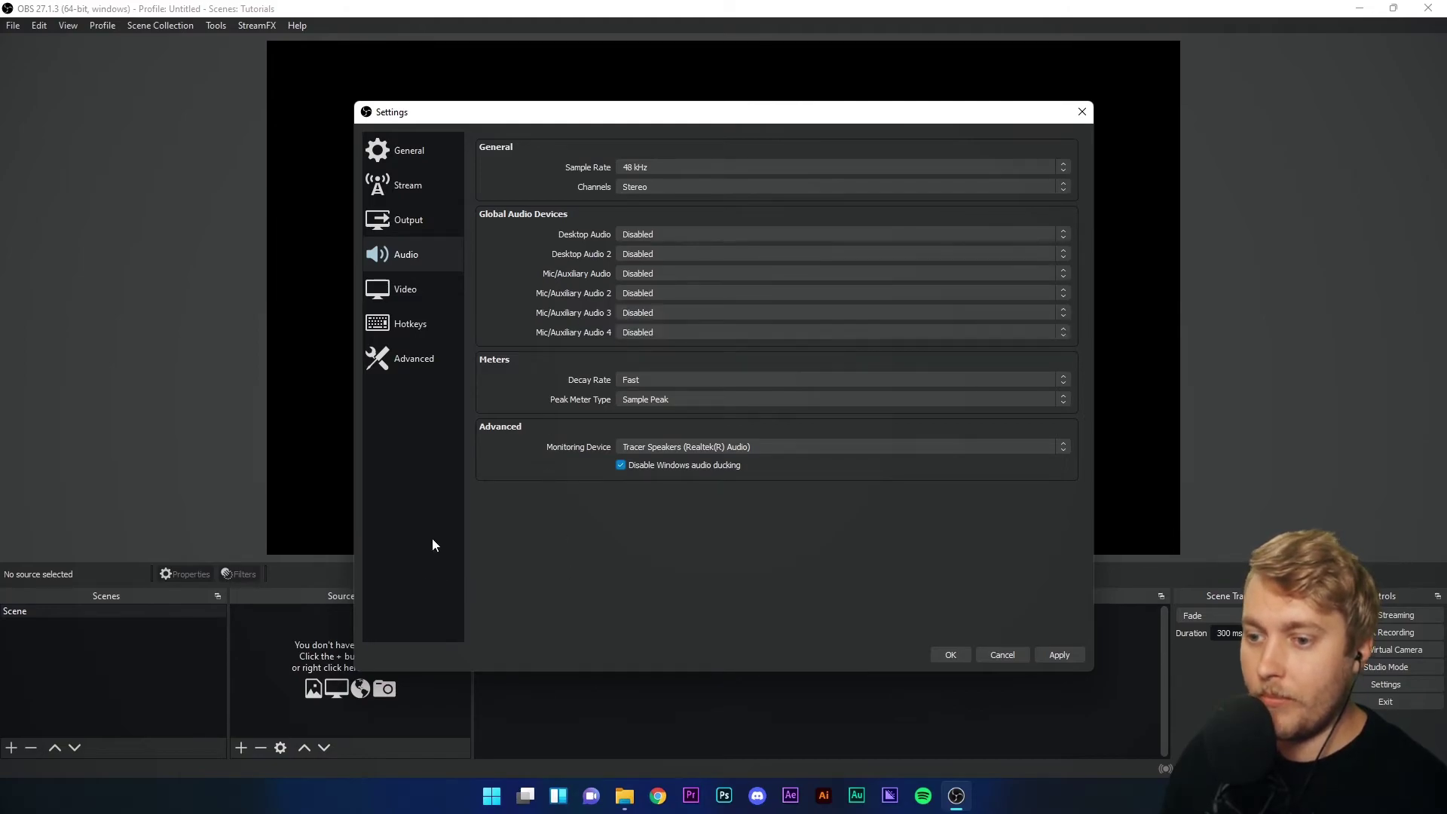
Open the Video page and keep the Base (Canvas) Resolution at 1920x1080
click(411, 296)
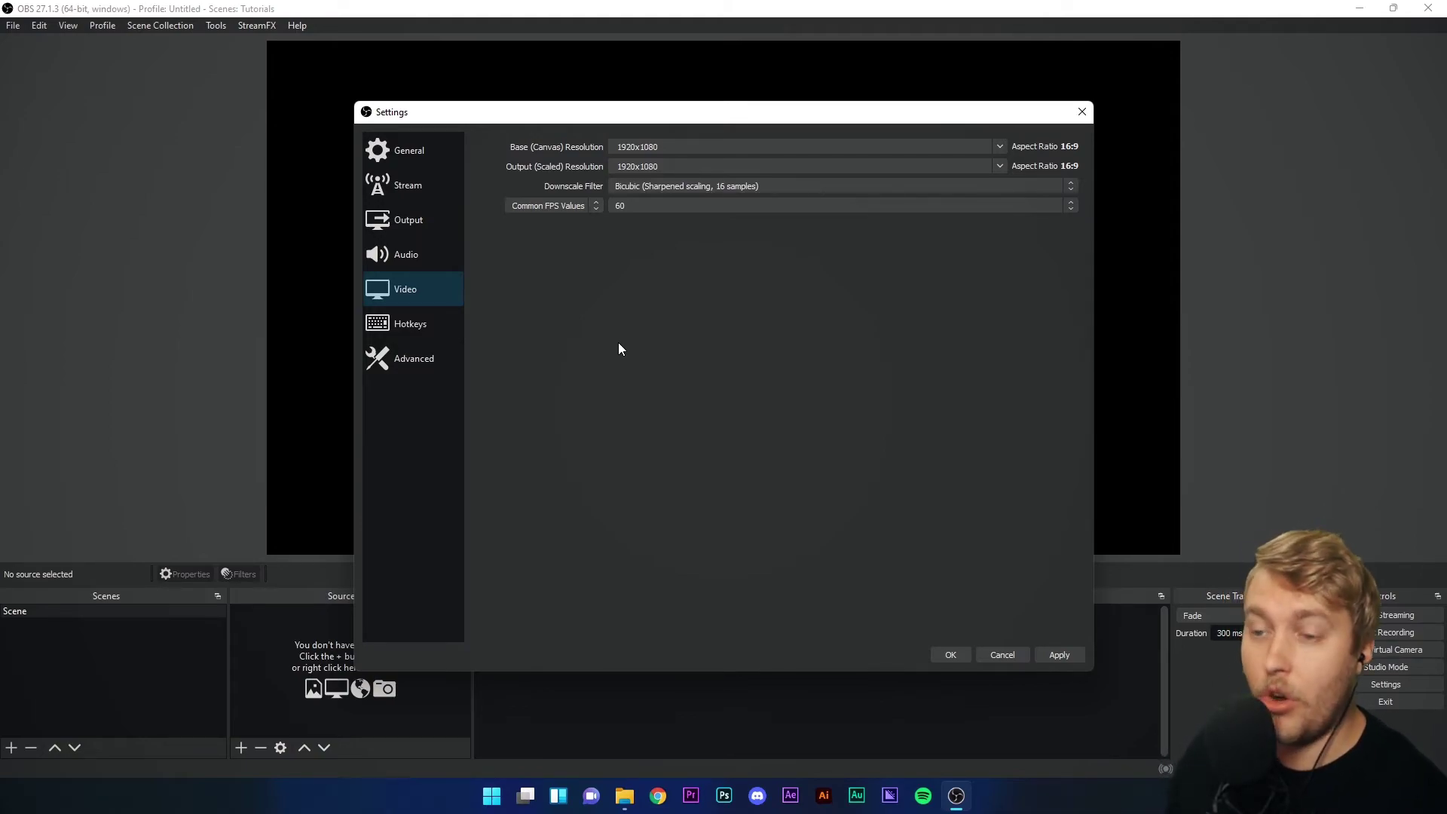
click(662, 147)
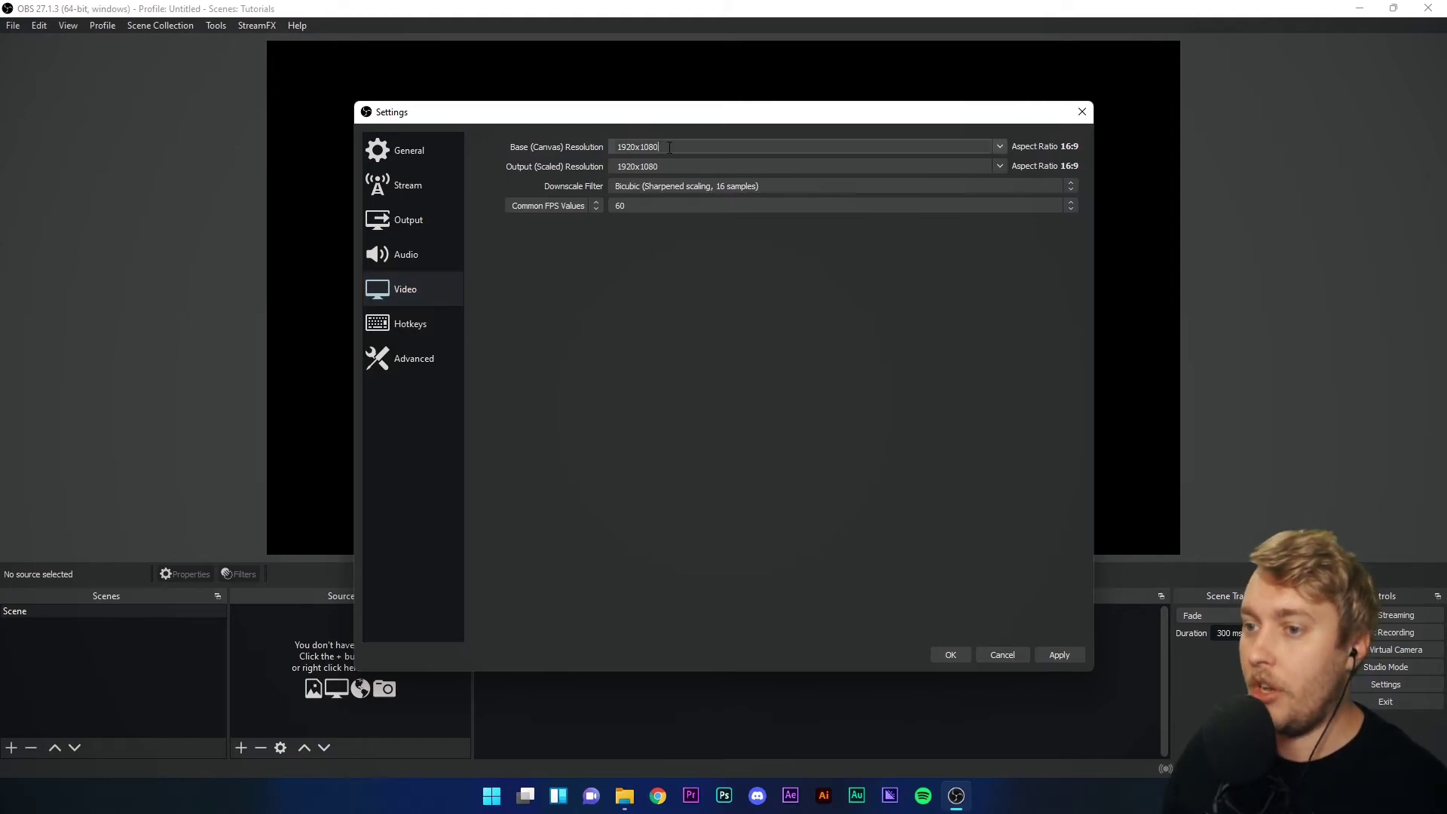
click(1001, 147)
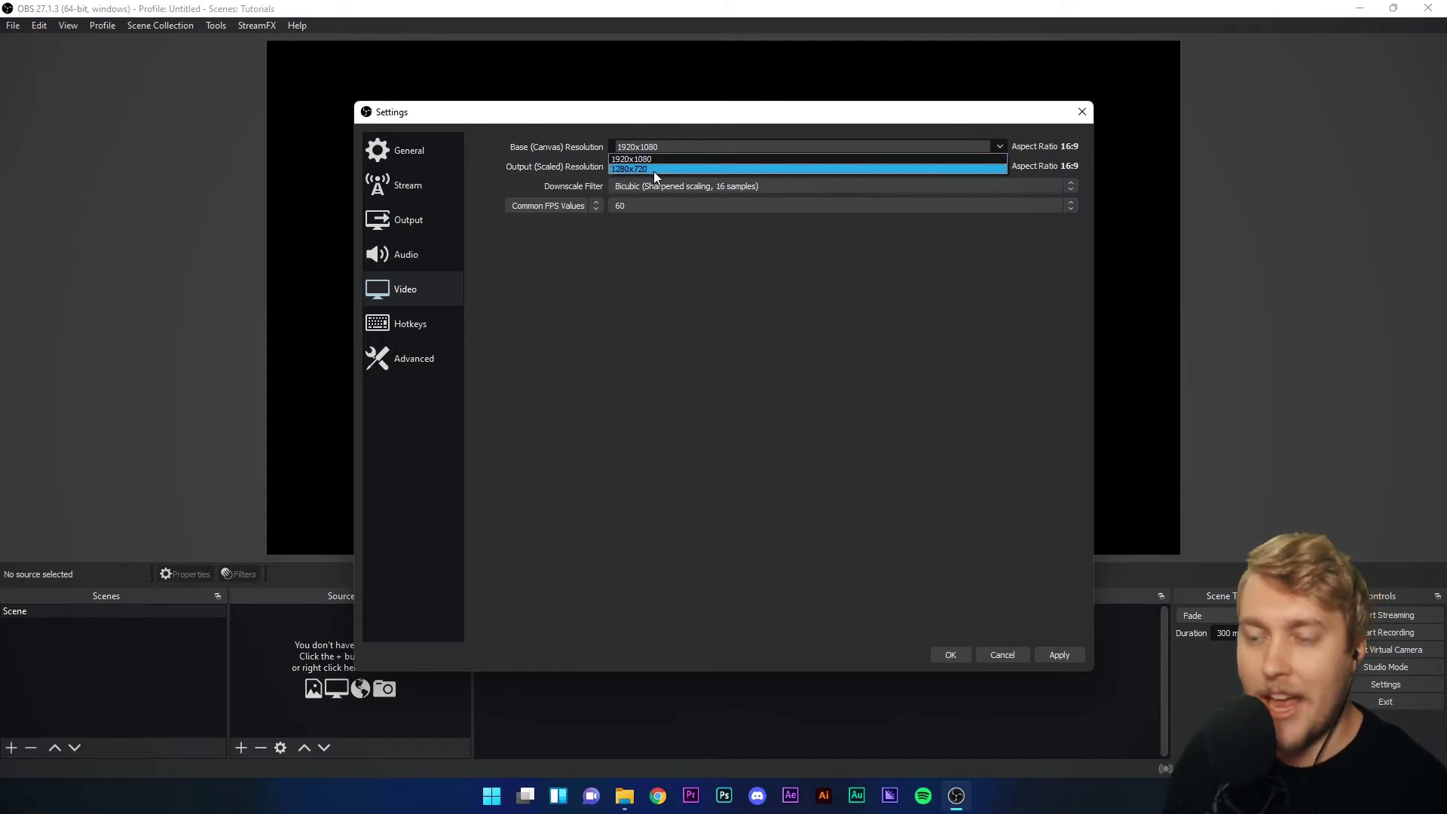
click(742, 441)
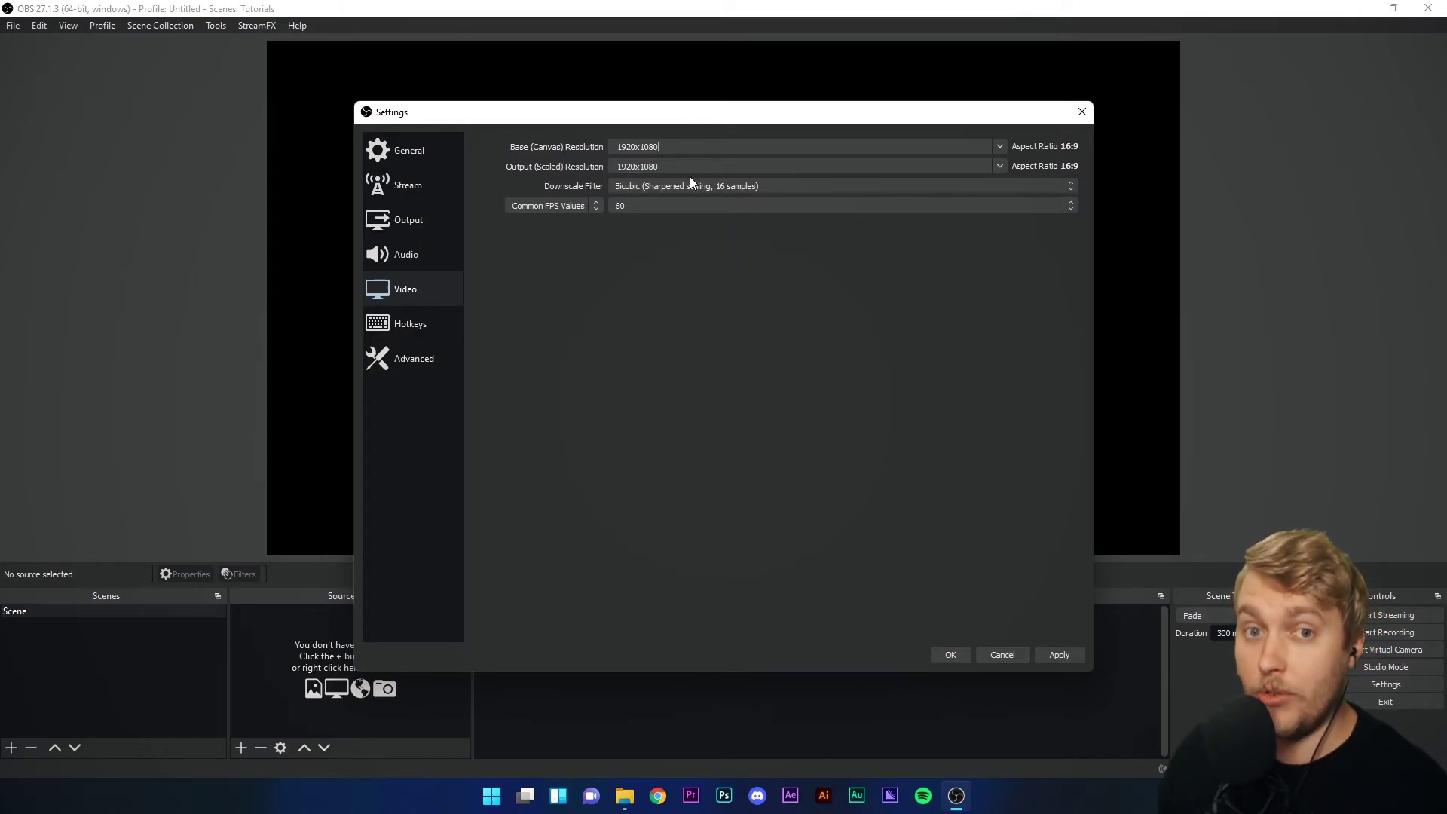
Browse the Output (Scaled) Resolution list and set it to 1280x720
click(998, 167)
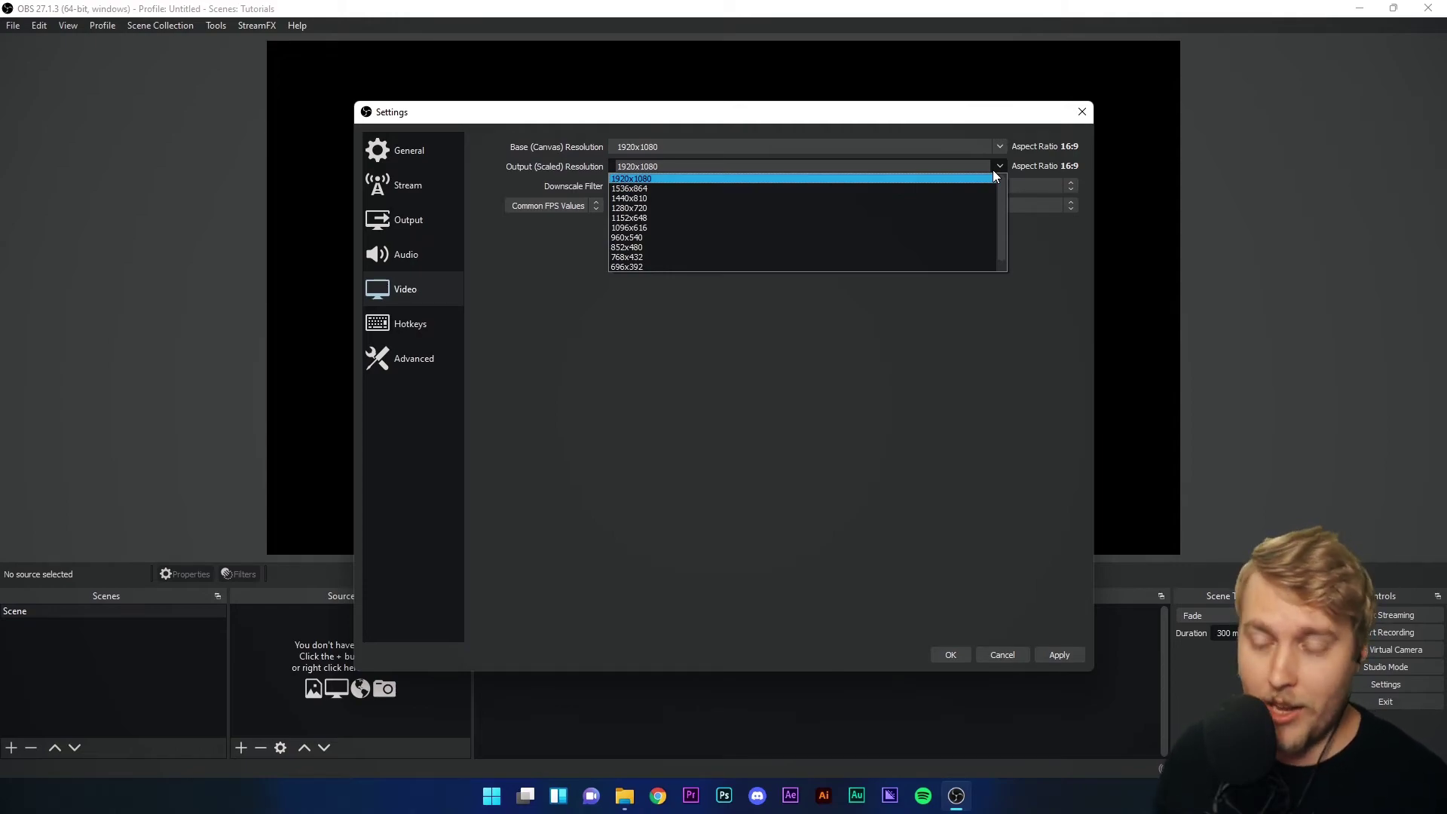
click(899, 359)
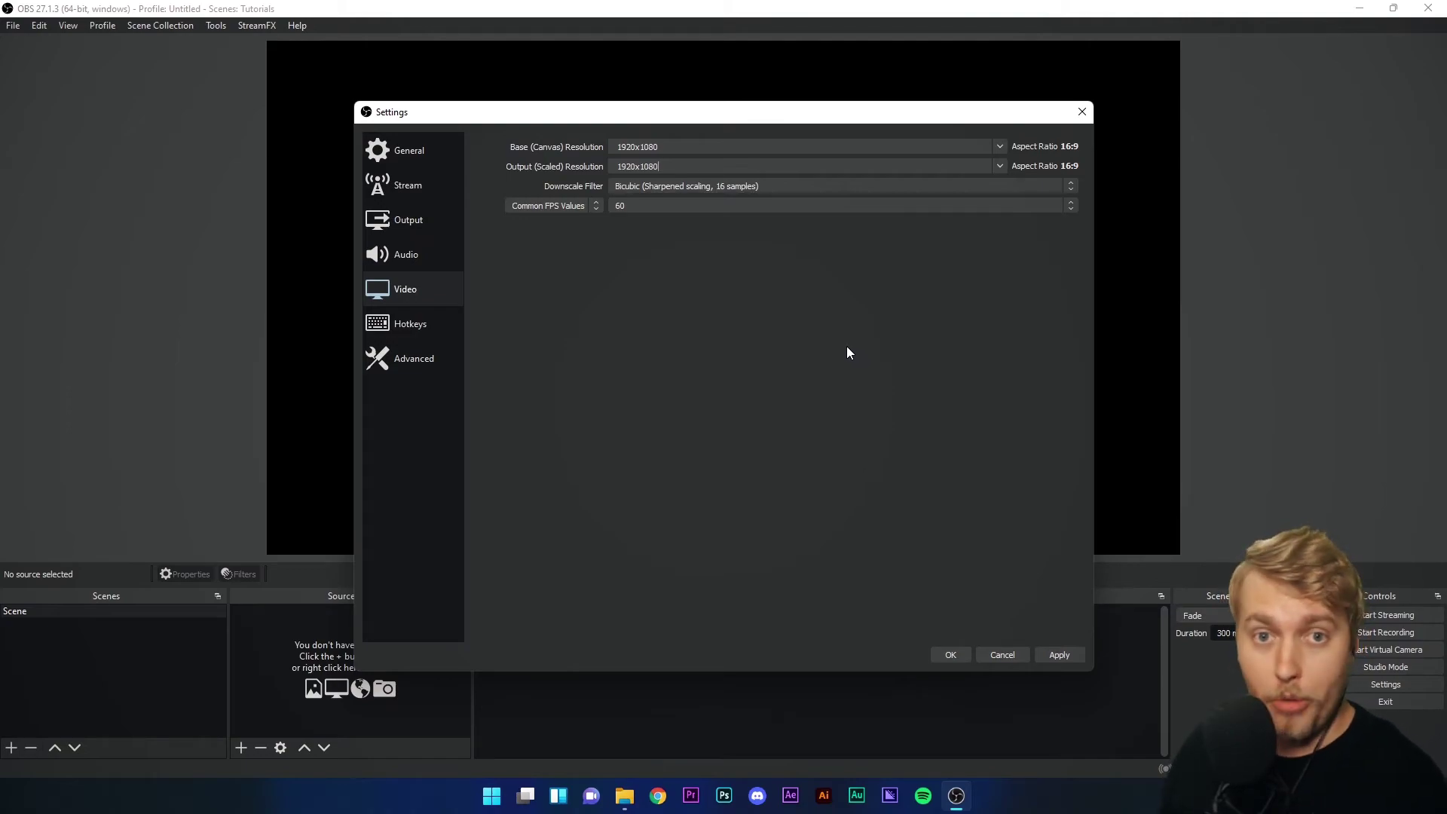
click(1000, 166)
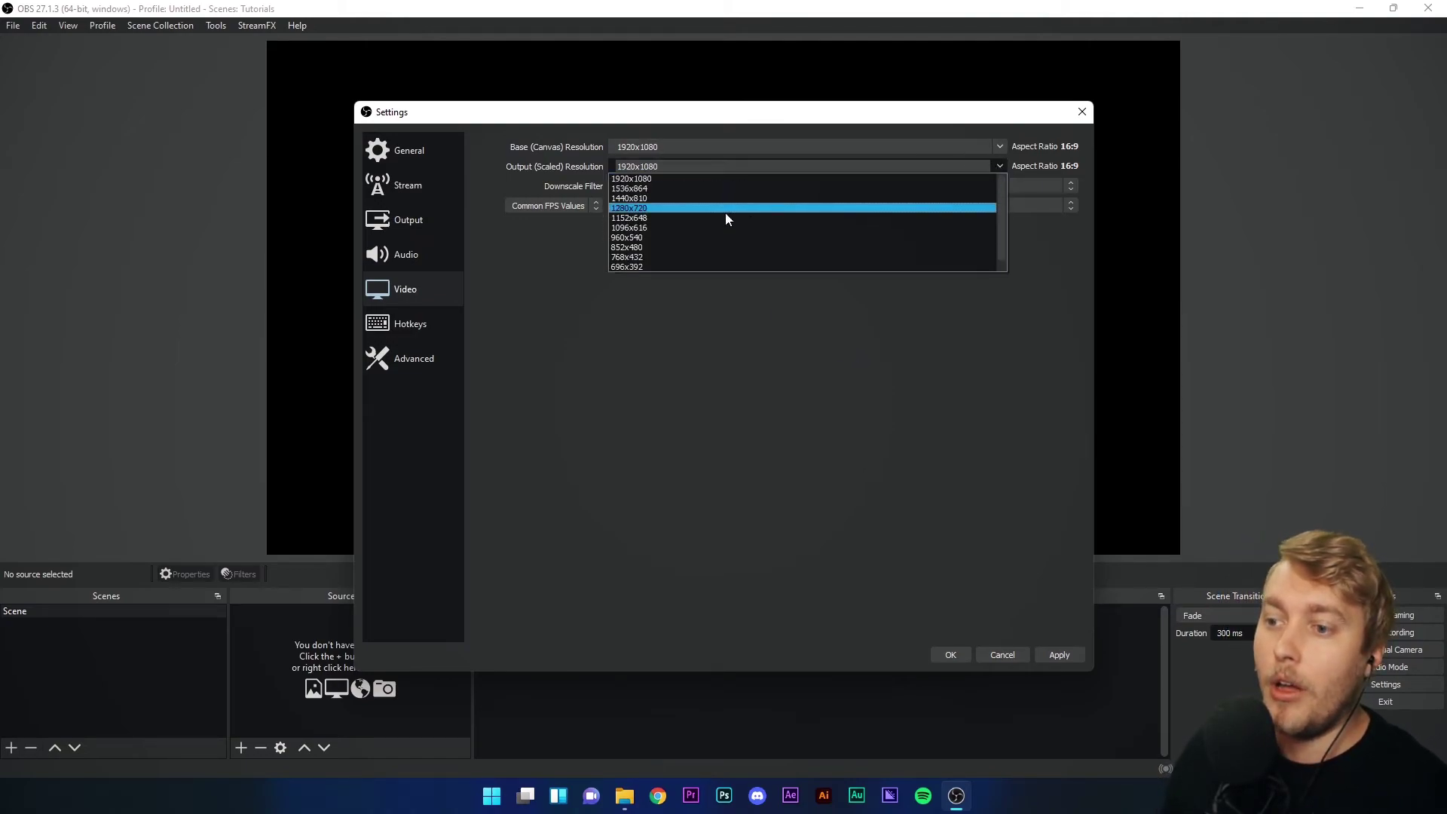
scroll(686, 246, down, 1)
scroll(686, 247, up, 1)
click(653, 209)
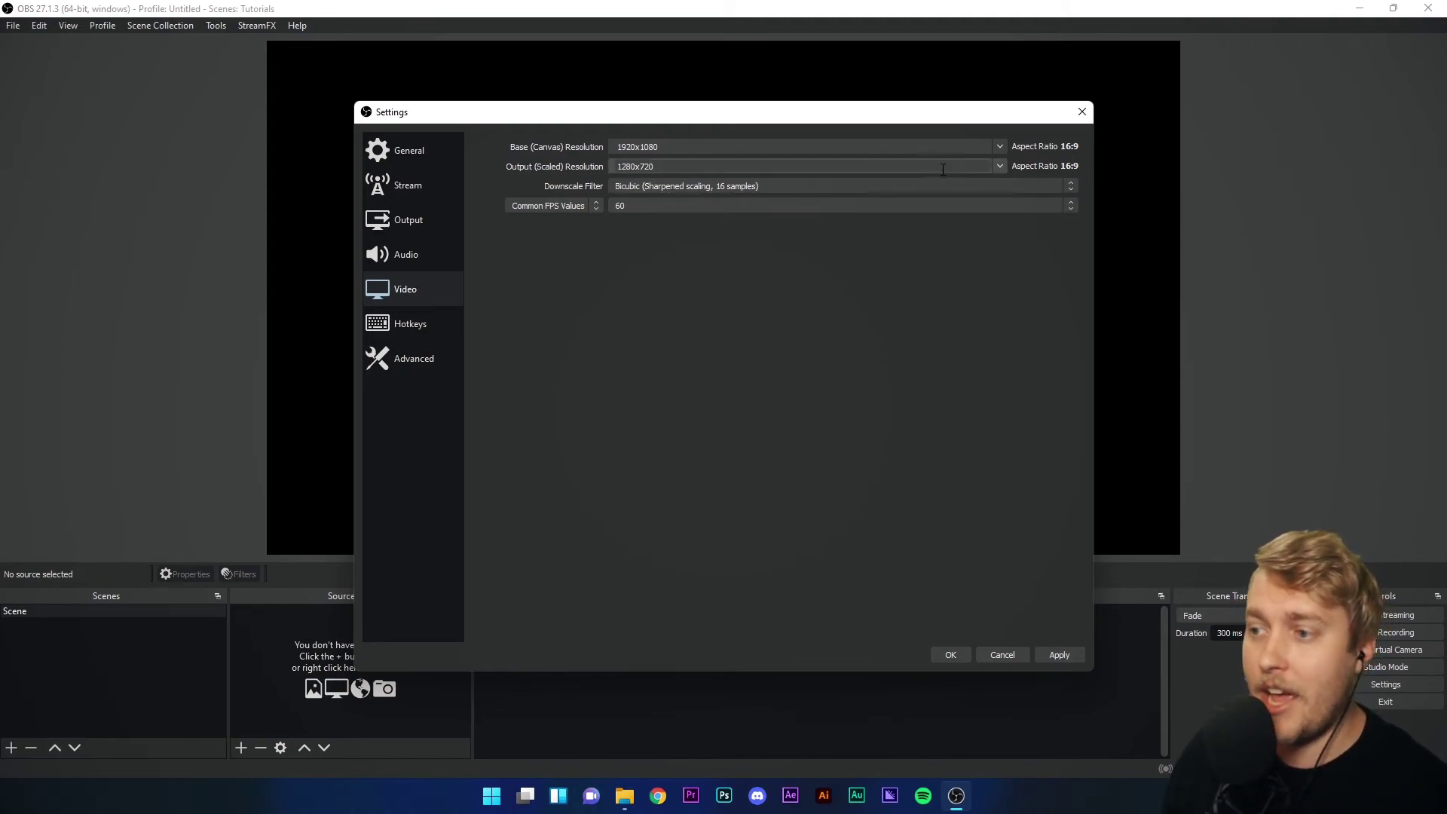
Try 1536x864, 1440x810, 960x540 and 768x432, finishing on 1920x1080 output resolution
click(1001, 166)
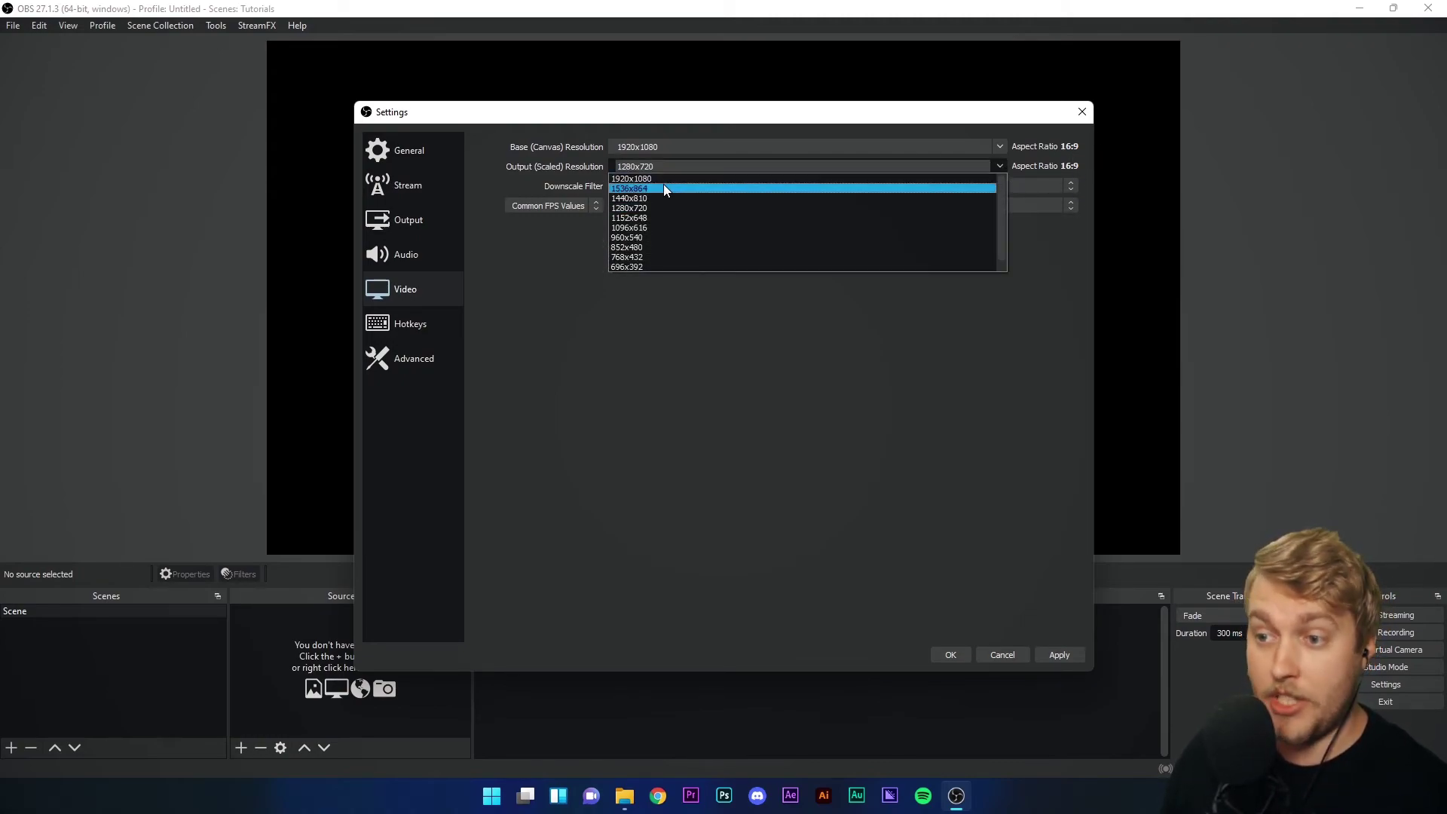
click(663, 188)
click(1001, 166)
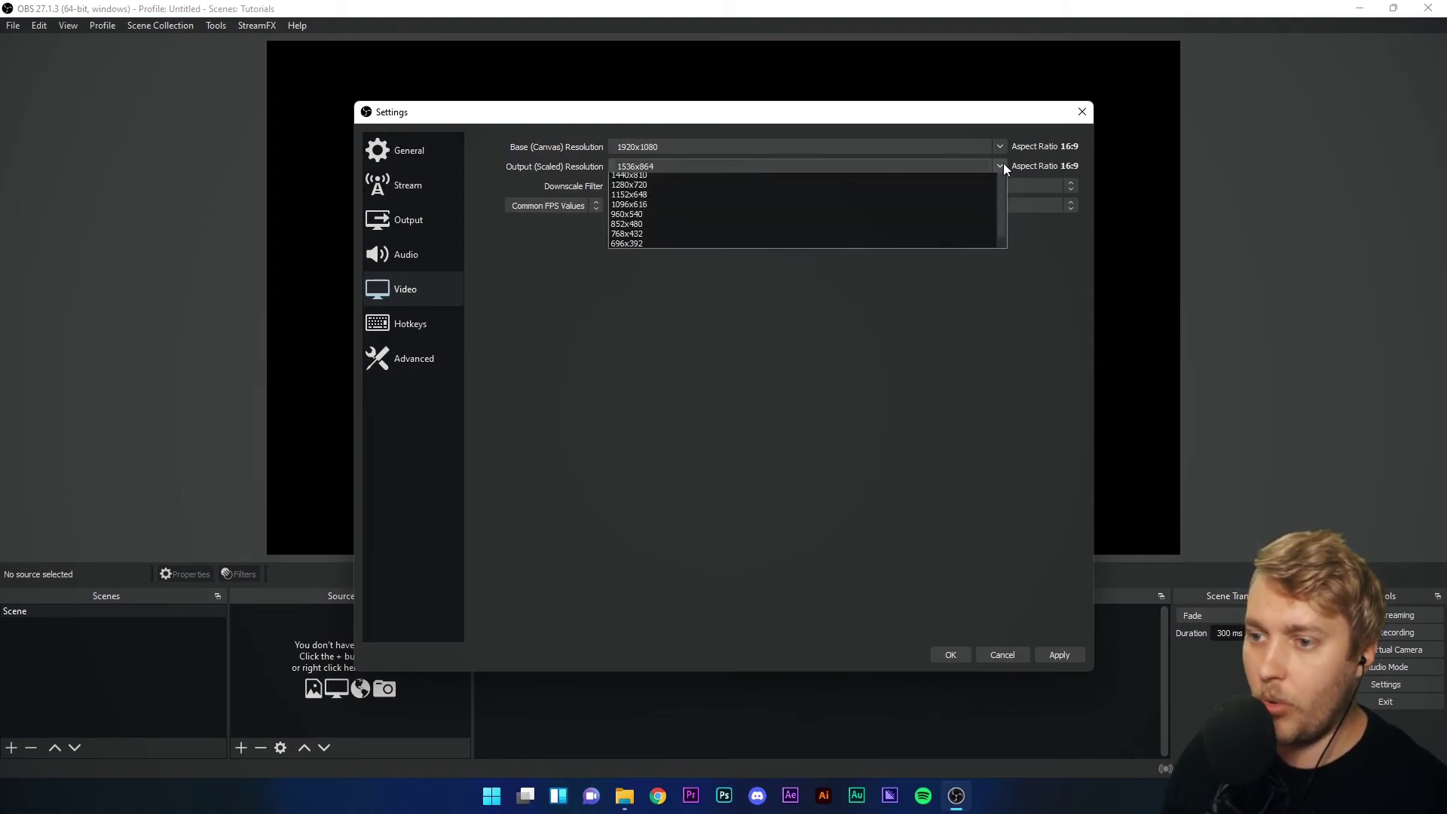
click(700, 197)
click(1003, 166)
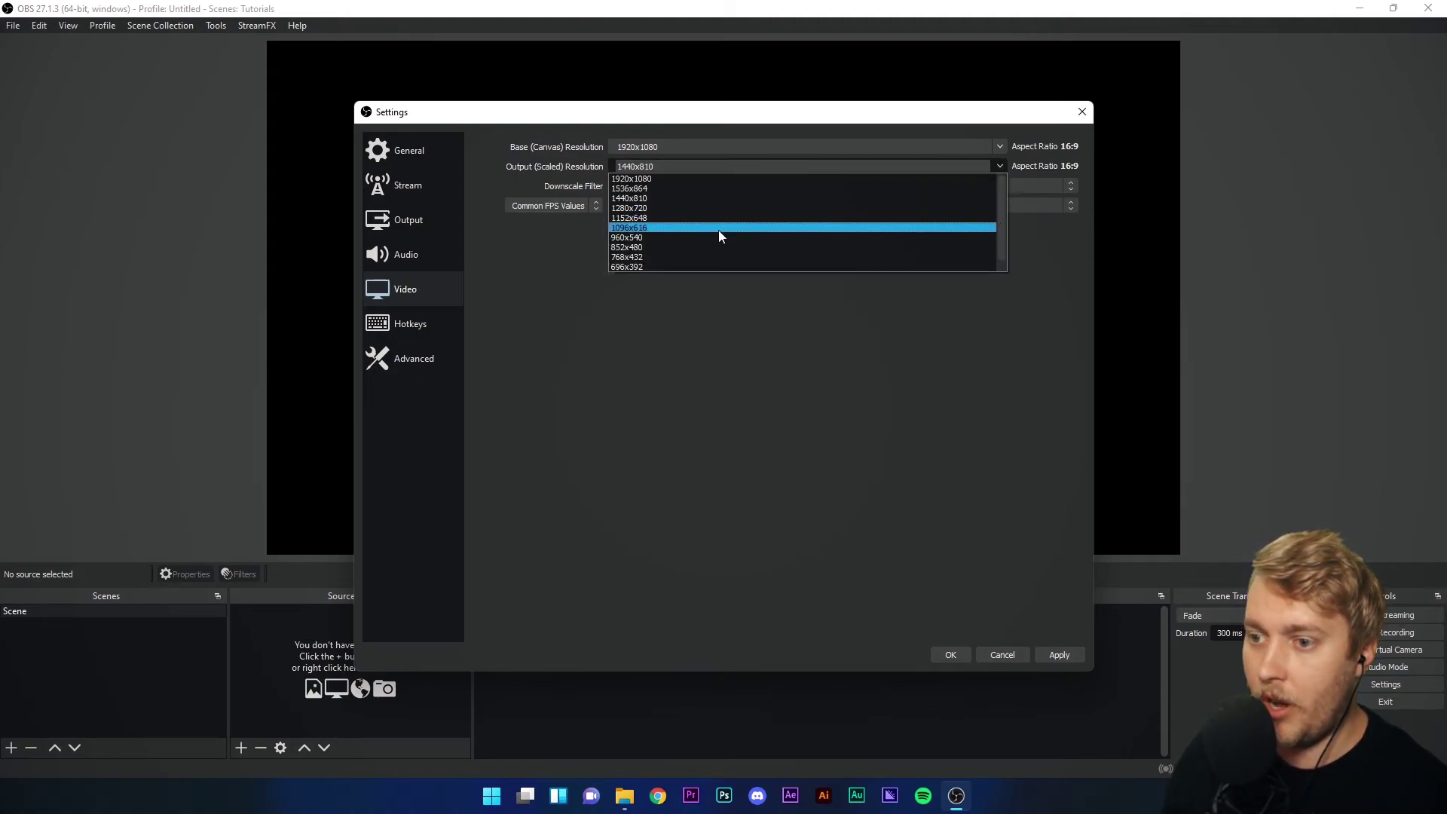
click(715, 237)
click(1001, 165)
click(672, 256)
click(1003, 164)
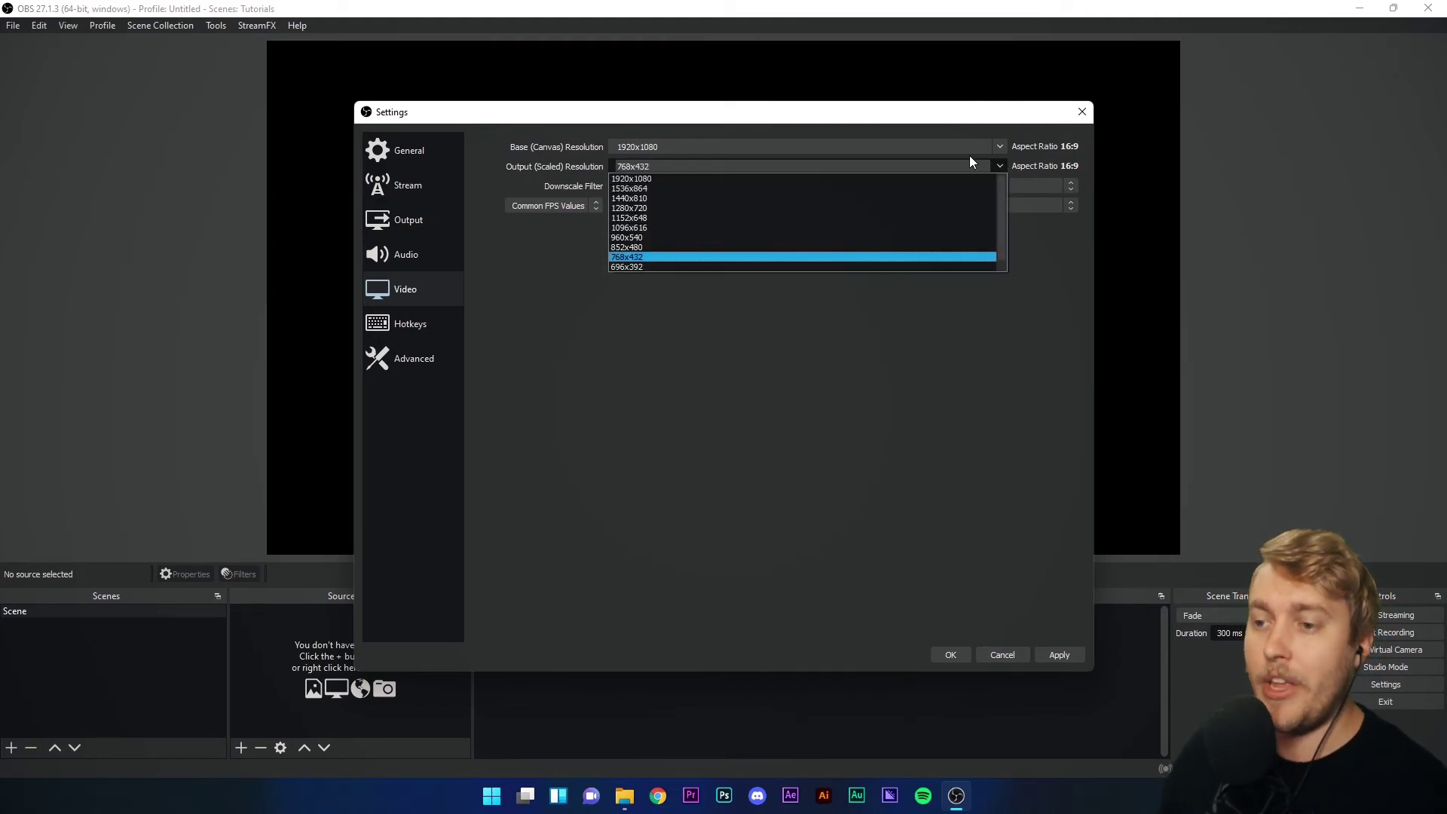
click(652, 178)
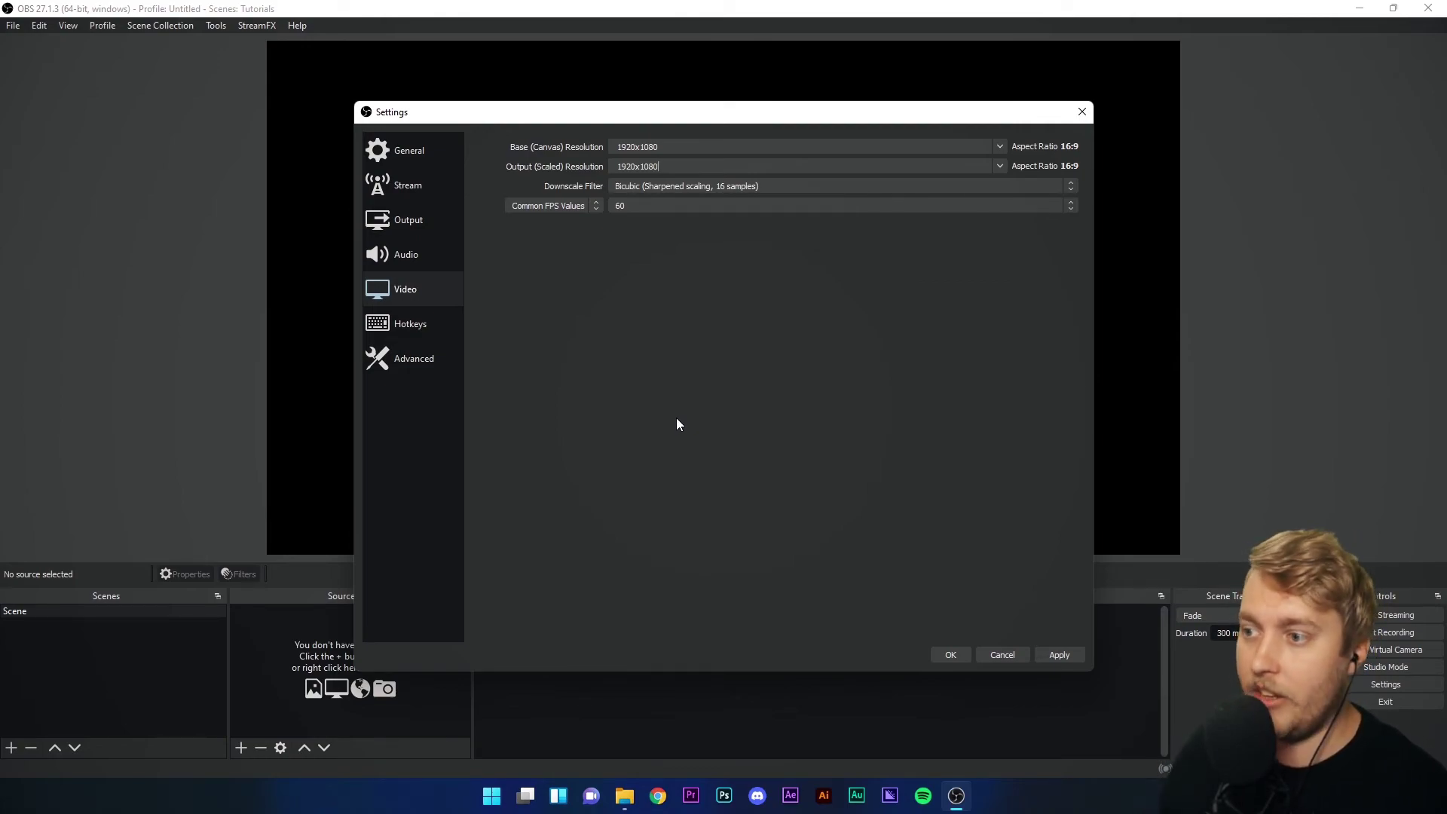
click(716, 195)
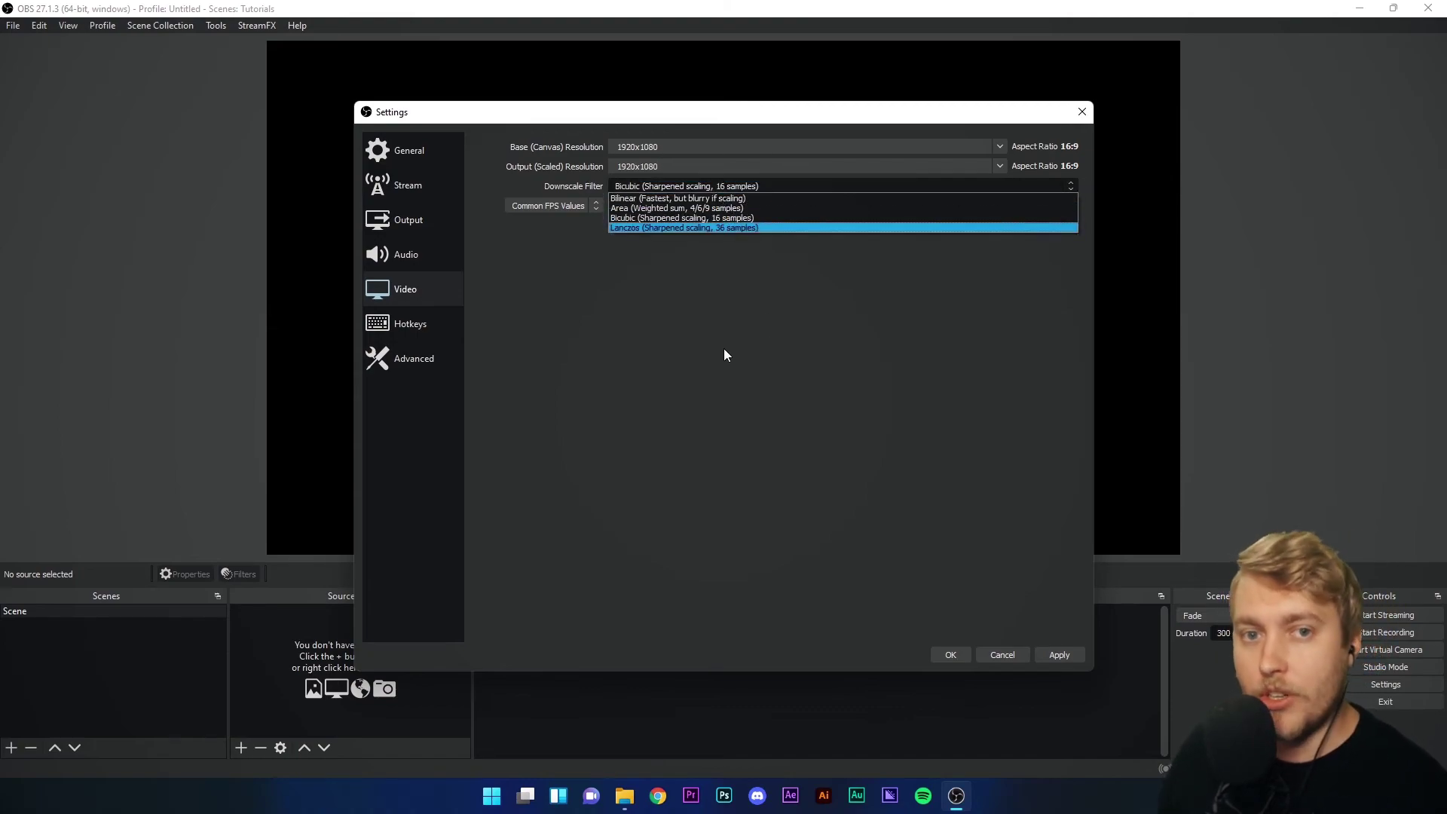
click(648, 218)
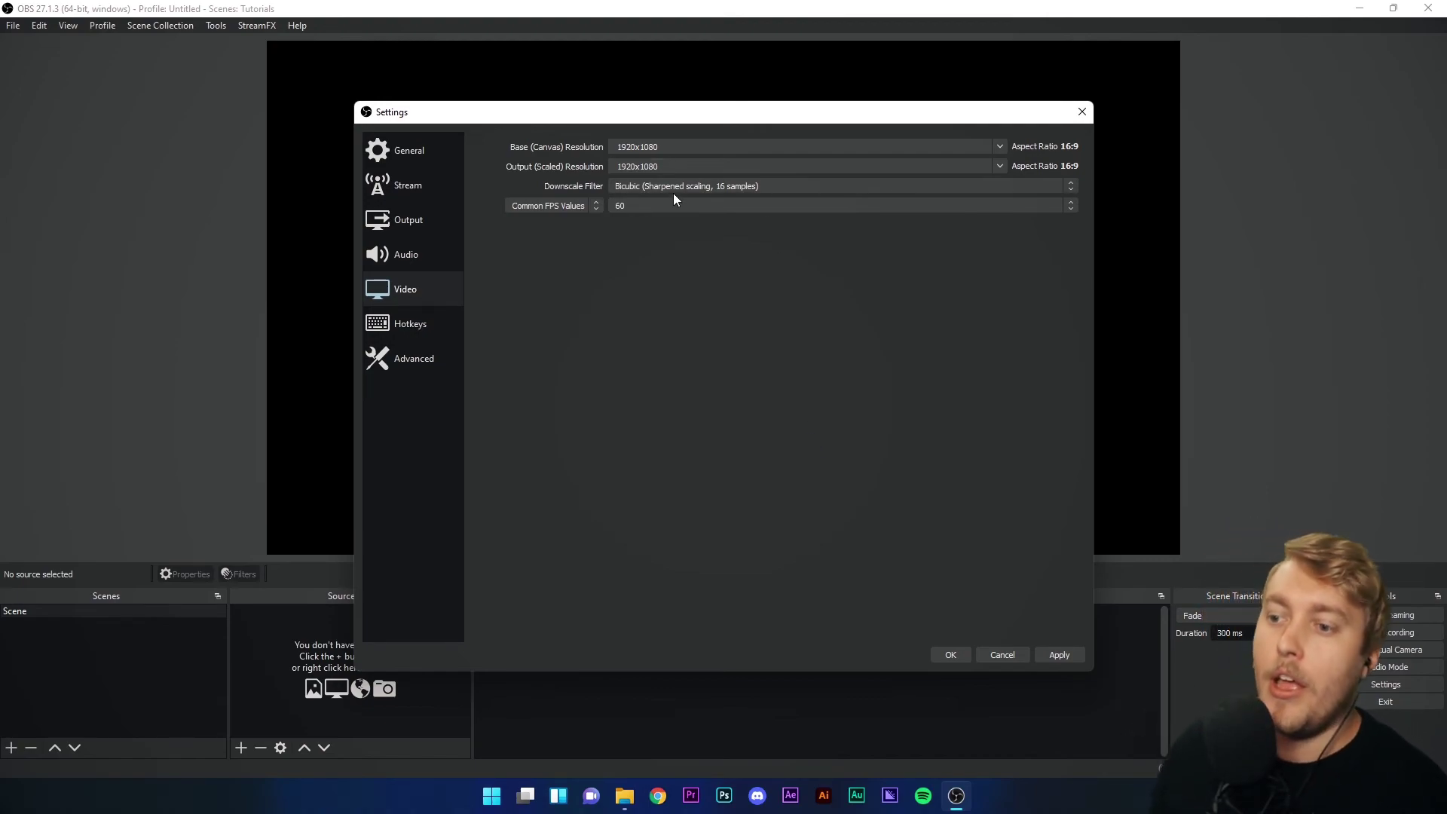
click(709, 206)
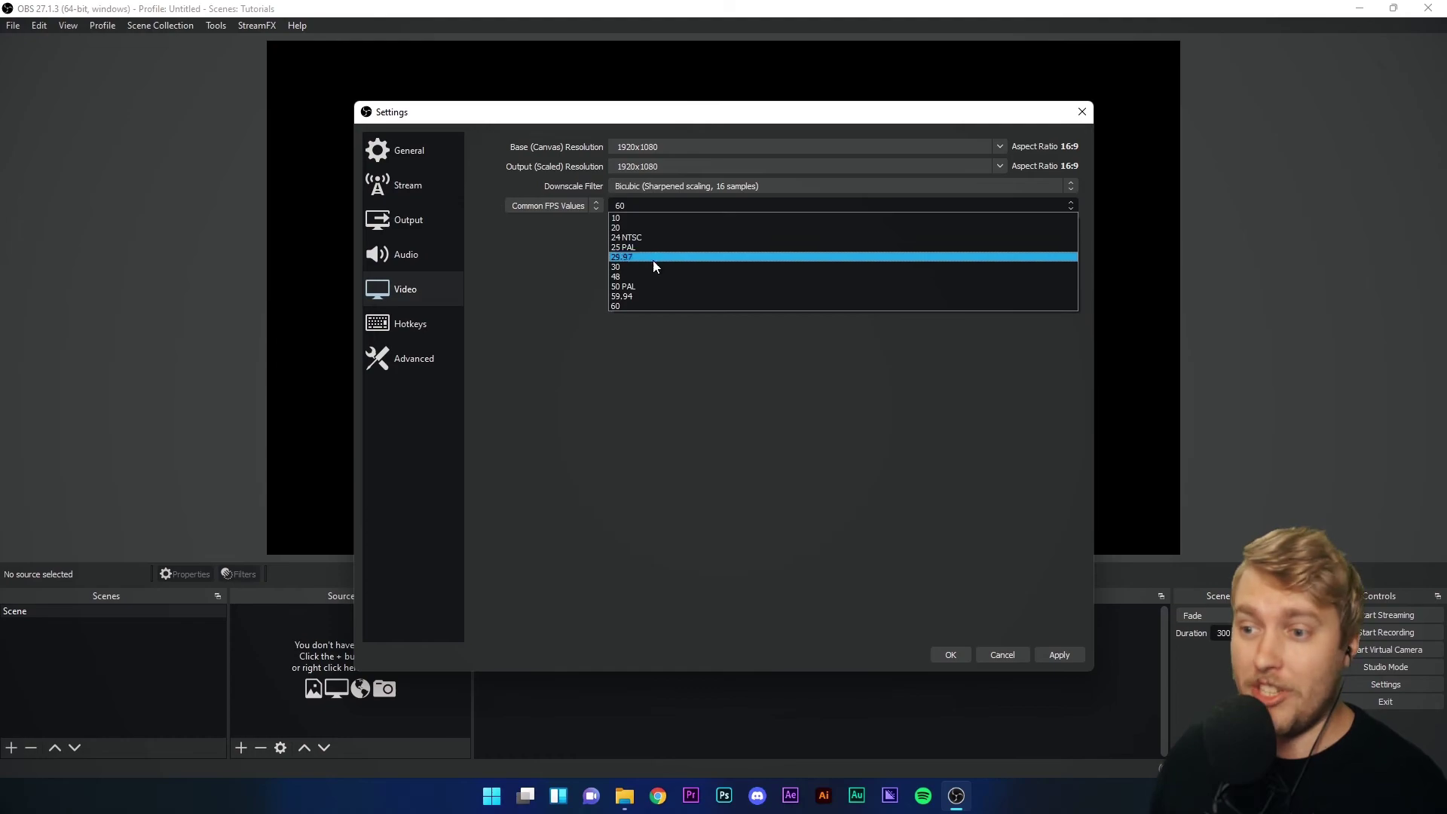
click(650, 306)
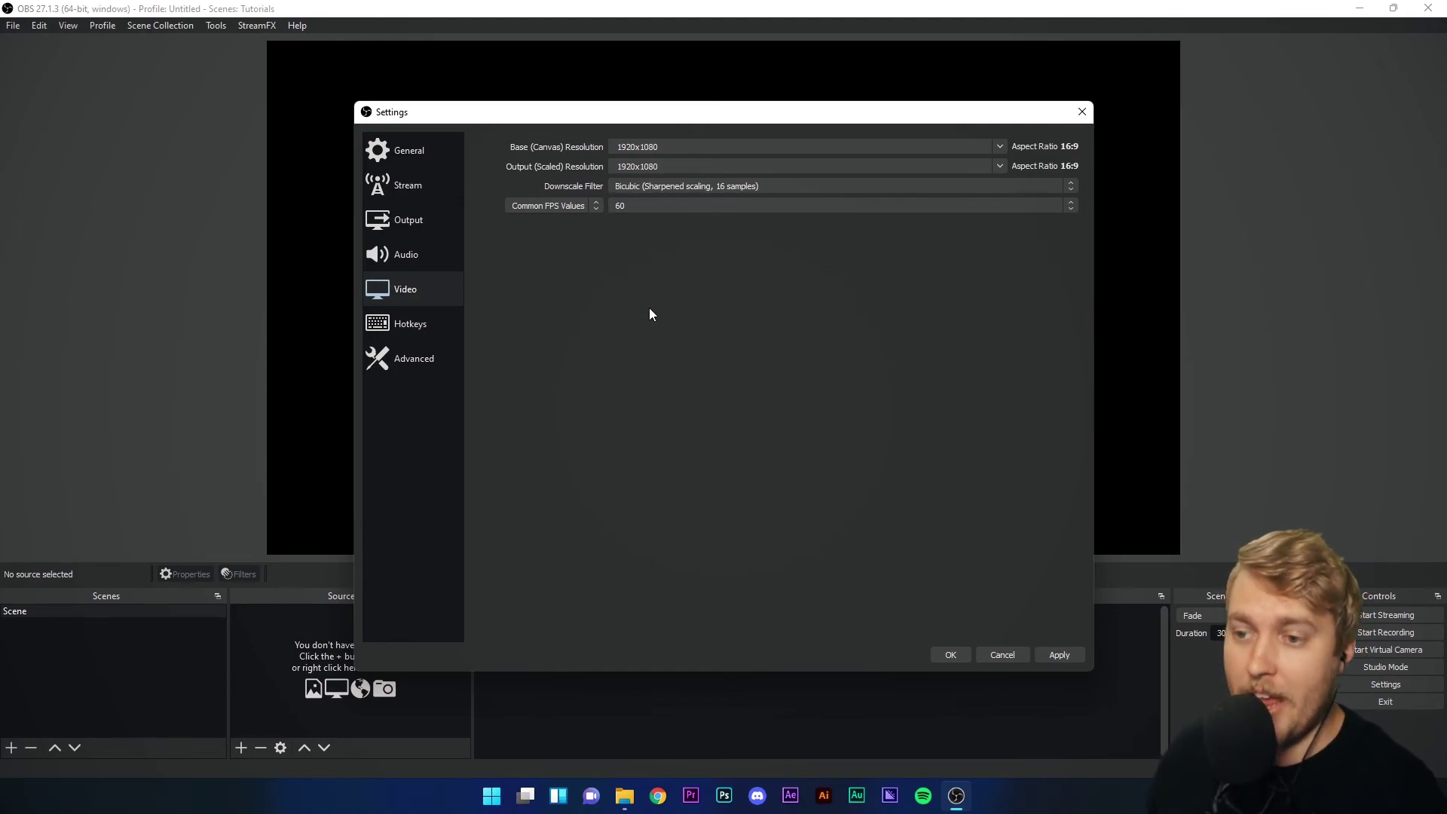
click(686, 208)
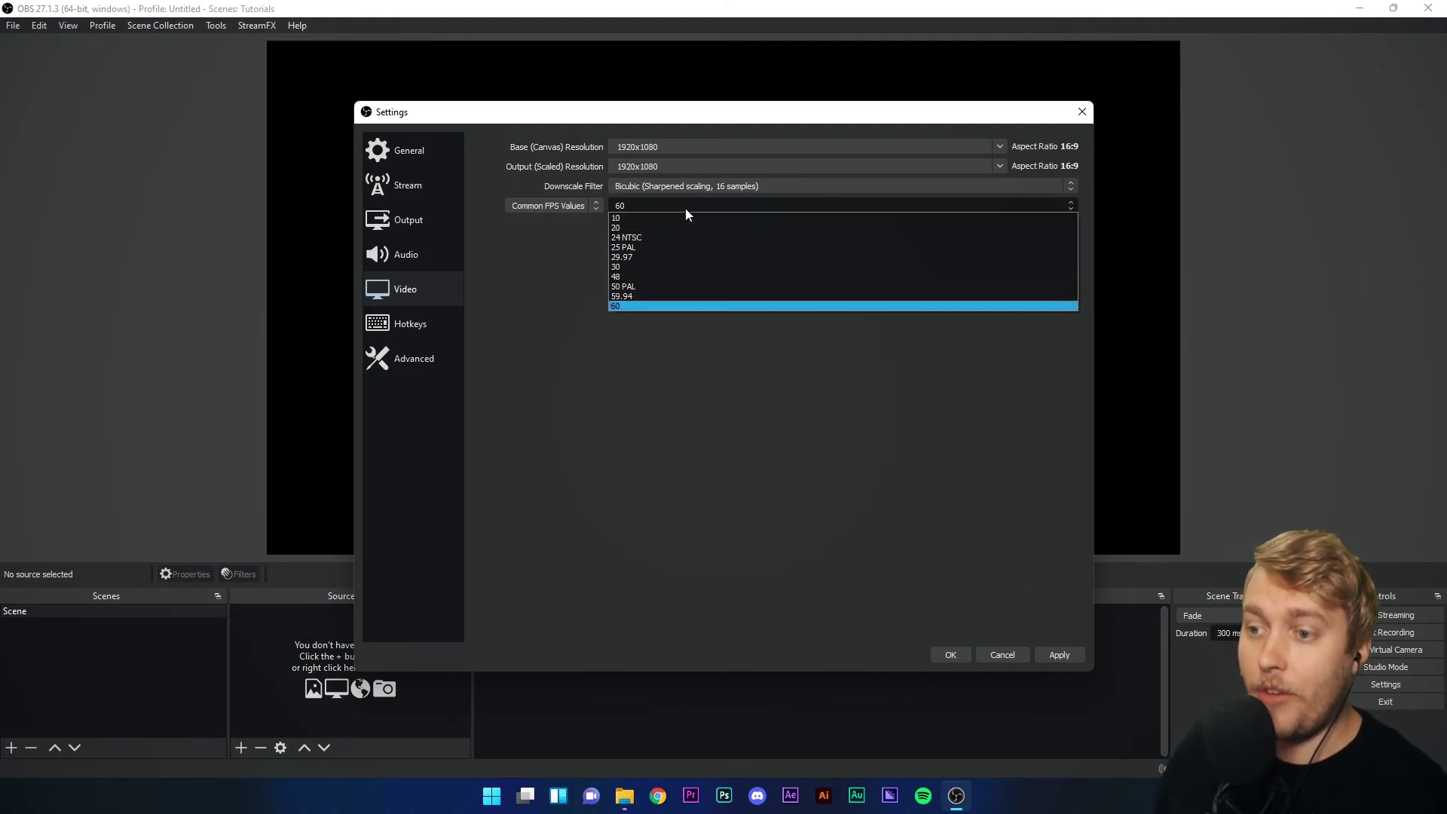
click(632, 269)
click(630, 210)
click(626, 267)
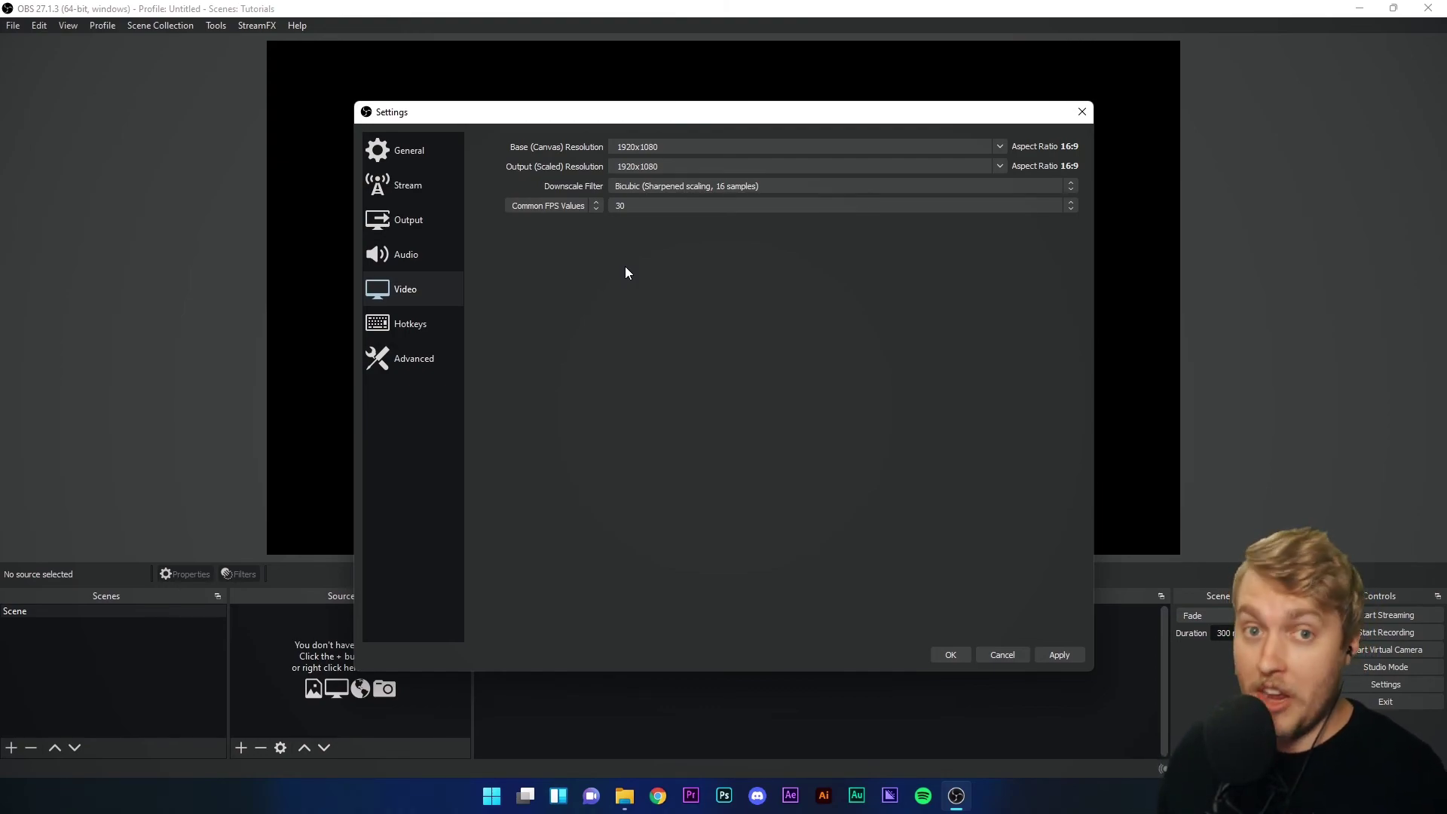
click(657, 205)
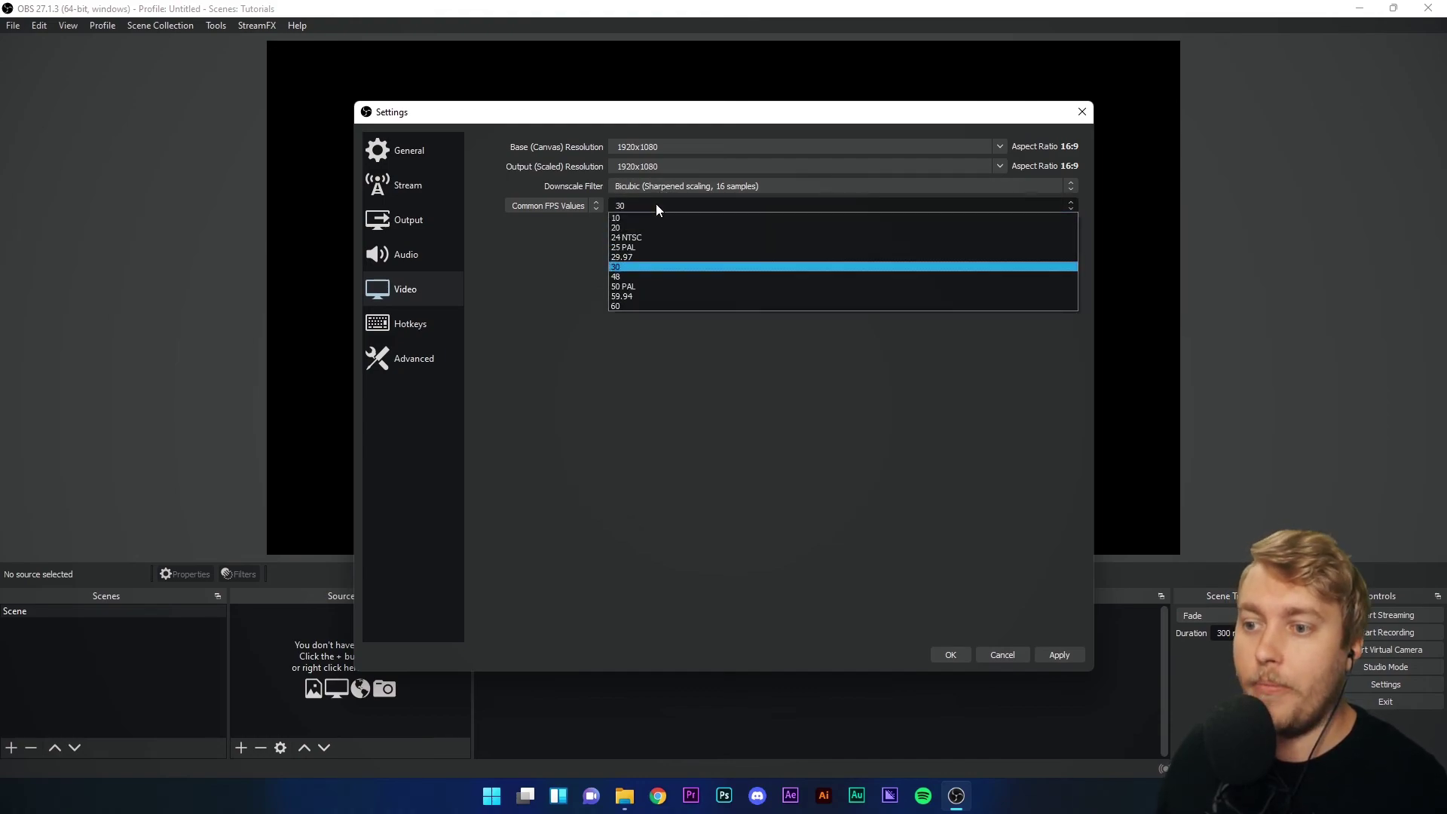
click(623, 305)
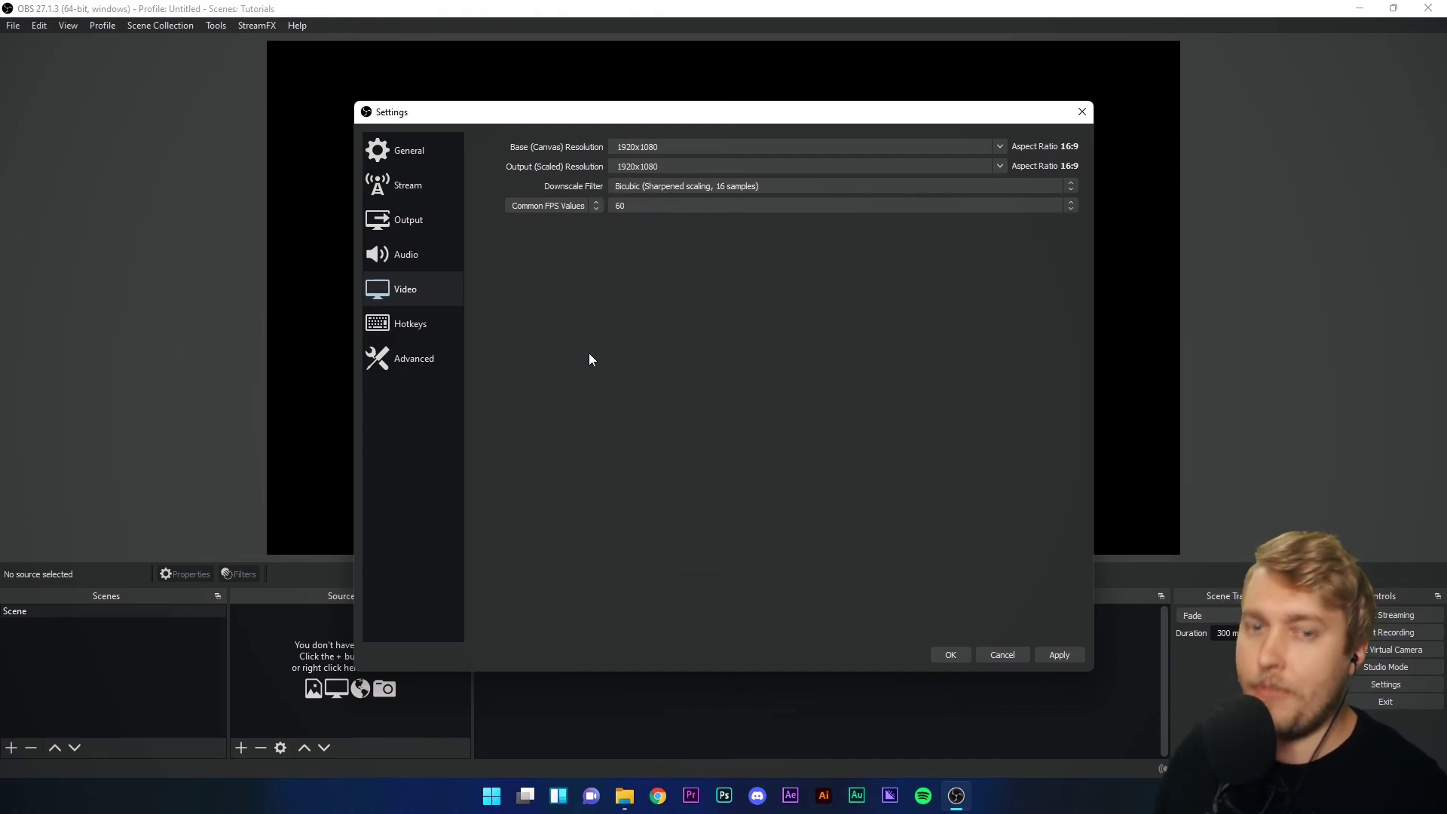
Show the Hotkeys page and browse actions like Start Streaming, Start Recording and Switch to scene
click(431, 329)
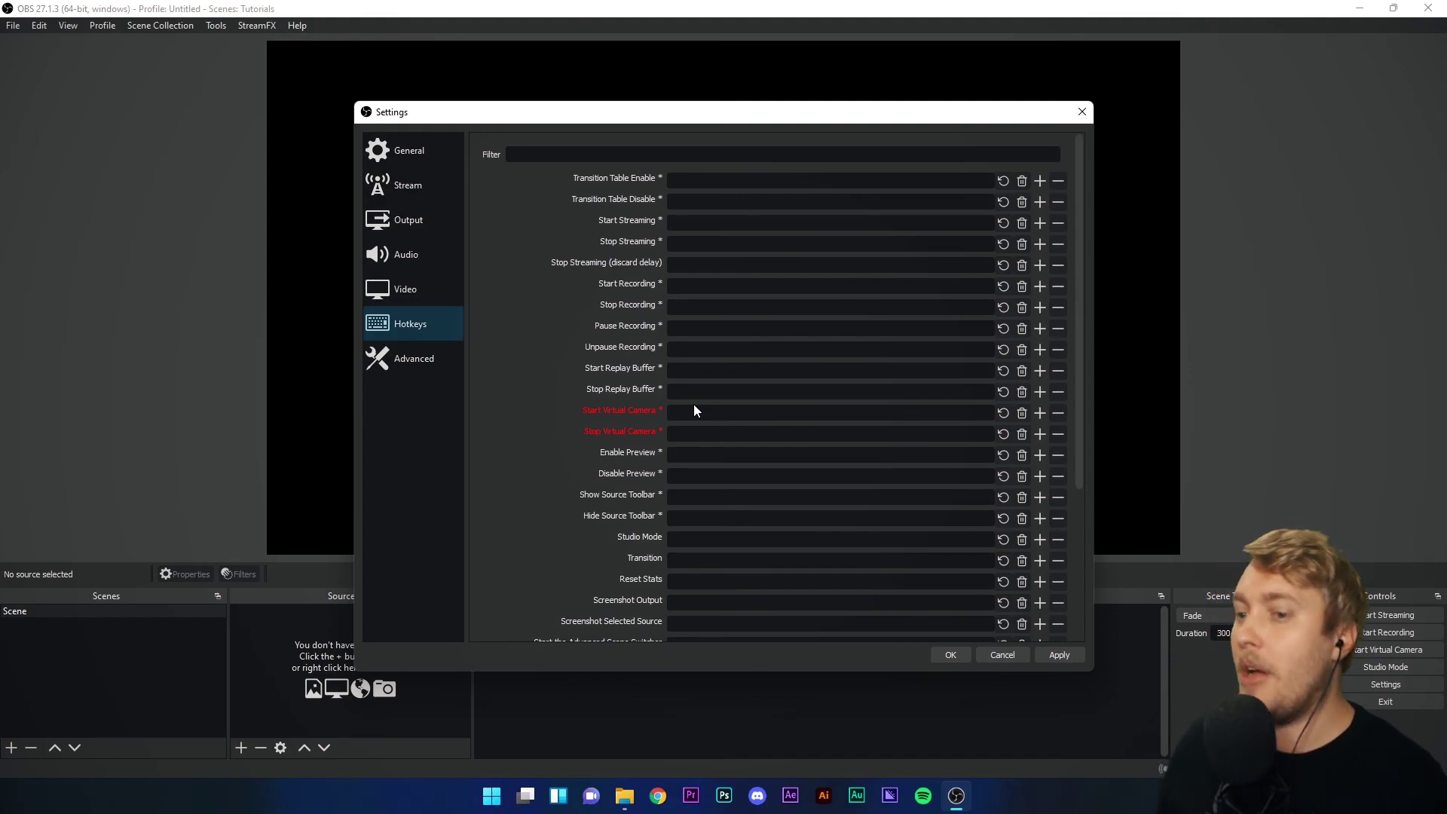
scroll(694, 422, down, 3)
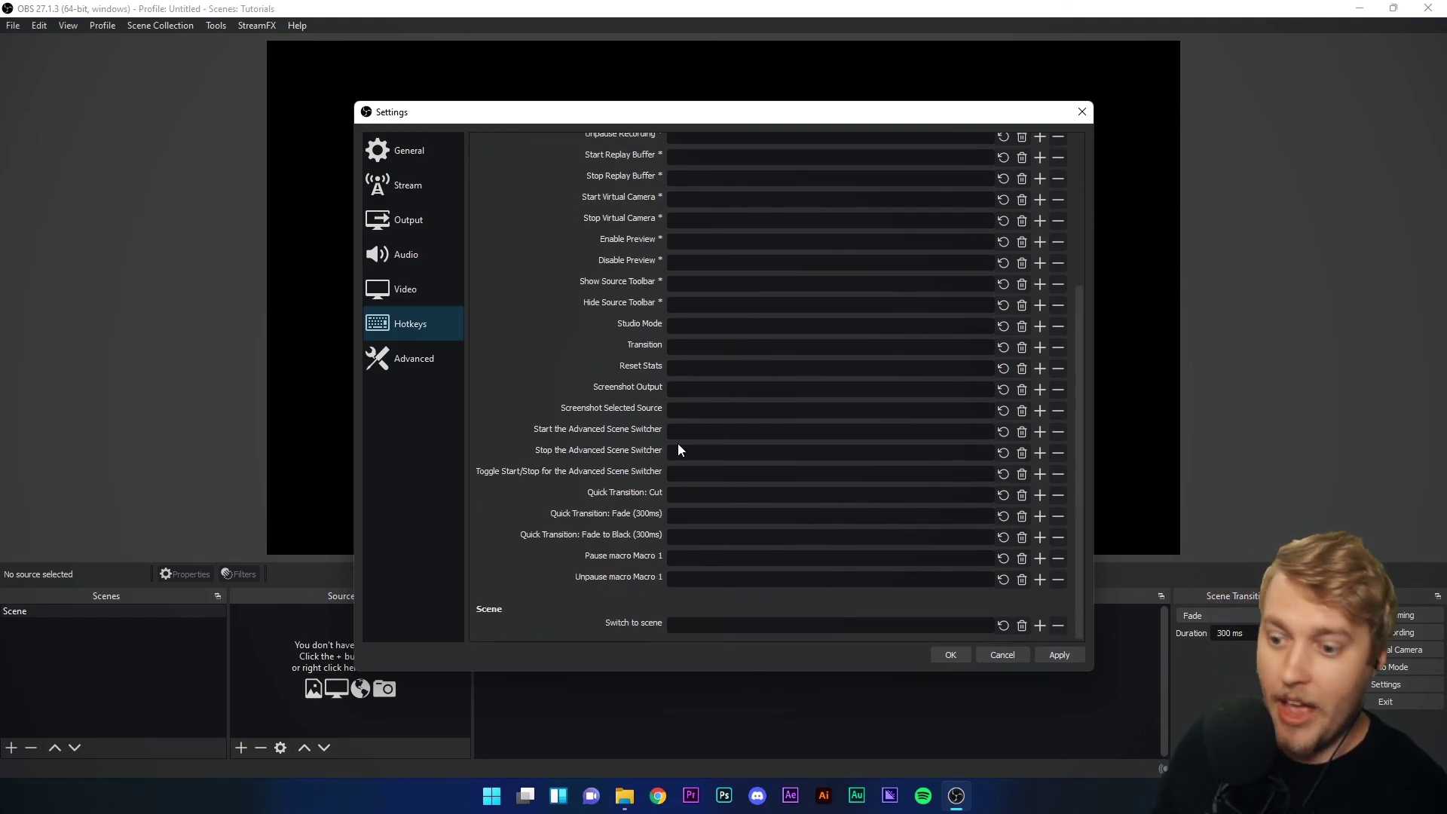
scroll(677, 451, up, 4)
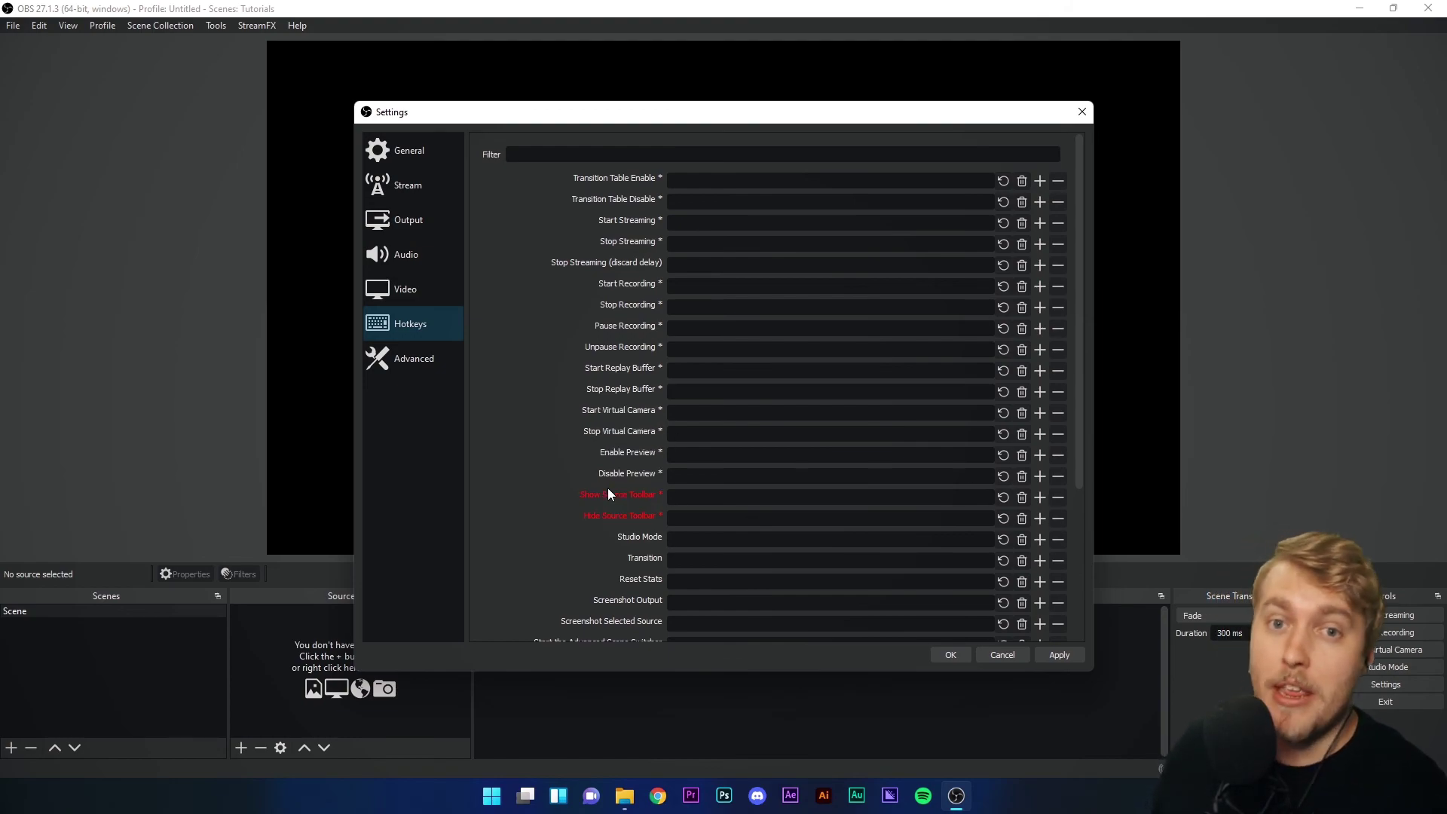
mouse_move(604, 493)
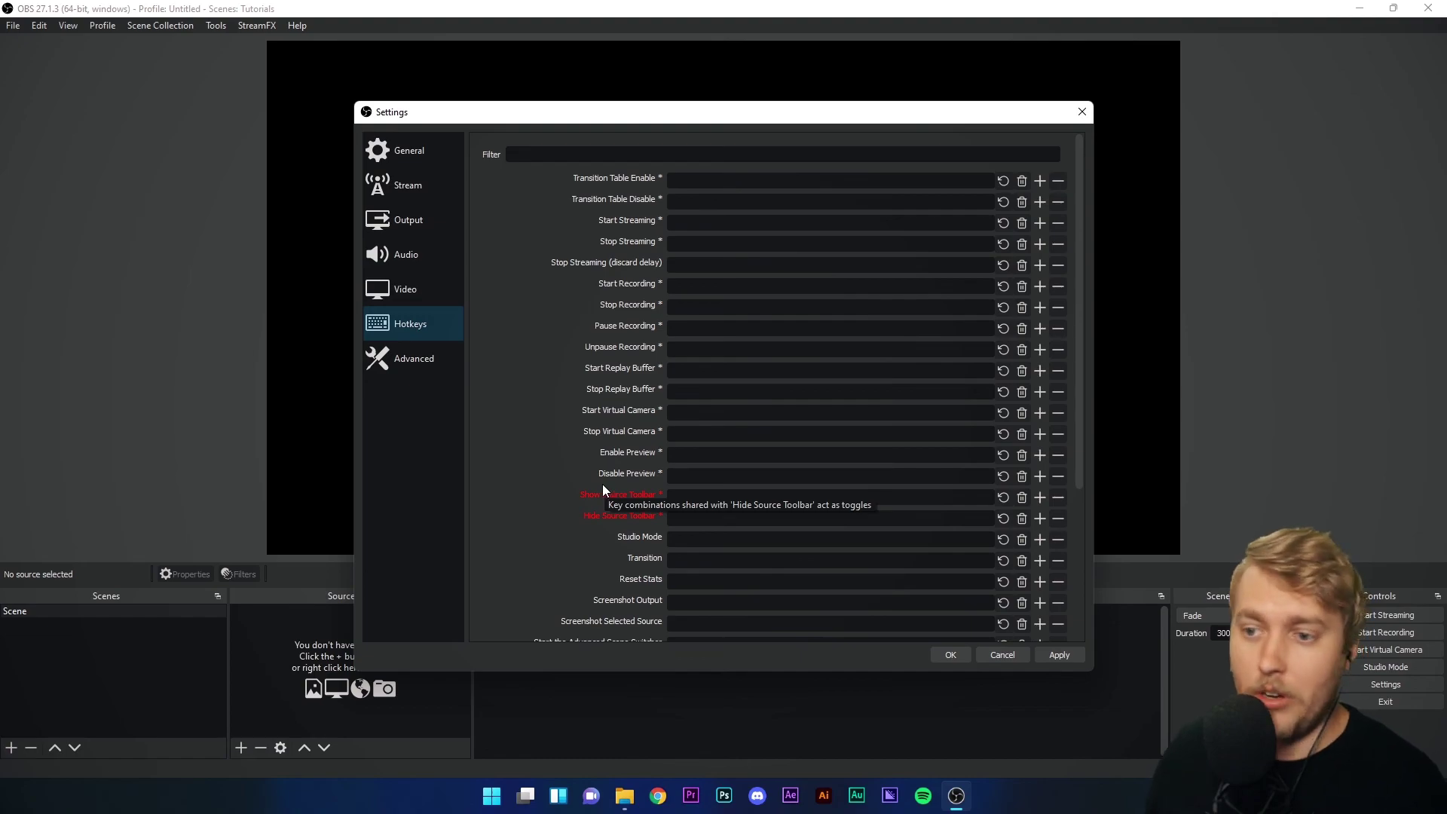
scroll(497, 366, down, 4)
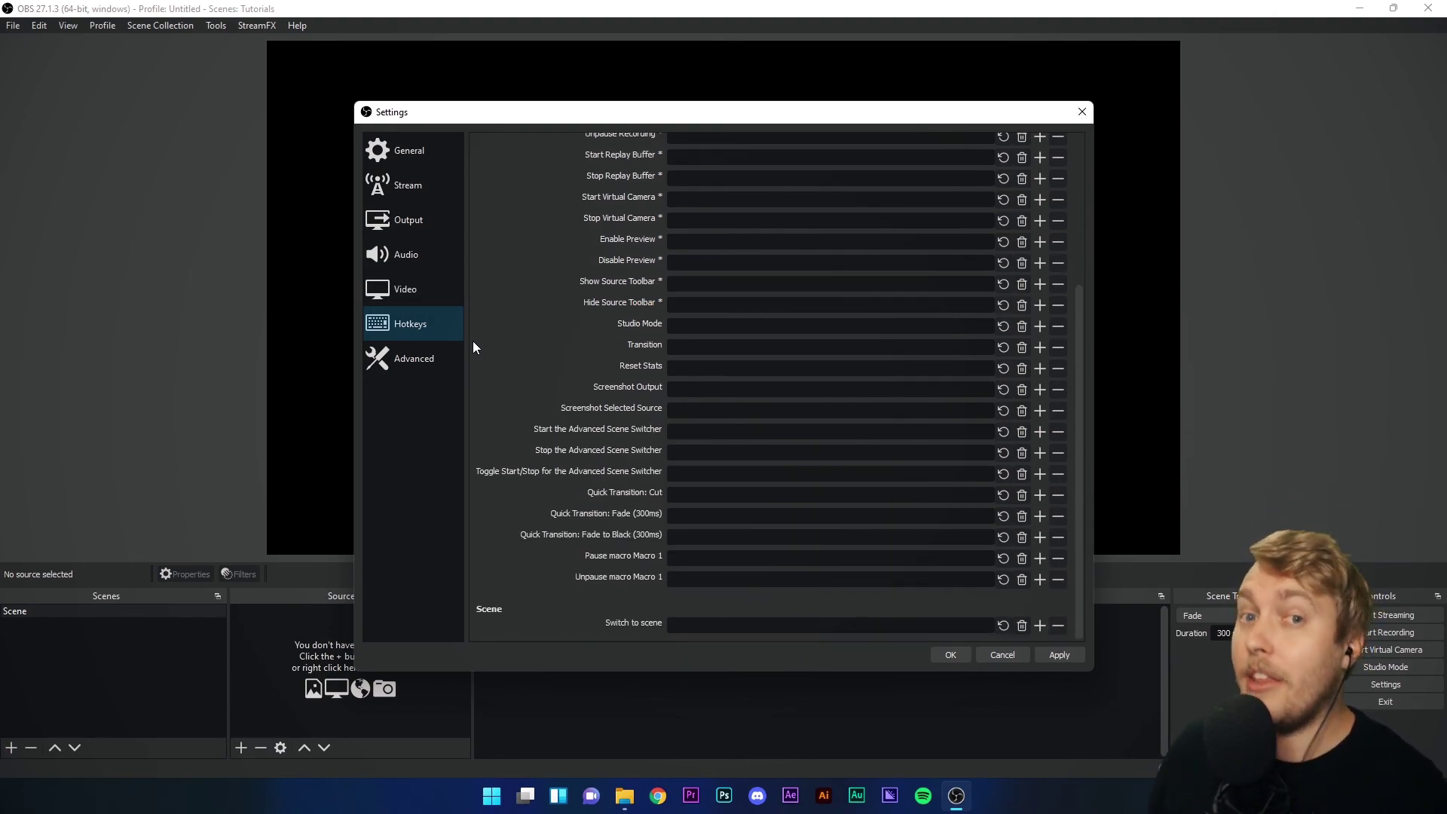
On the Advanced page, set the automatic reconnect Retry Delay to 9 seconds
click(400, 358)
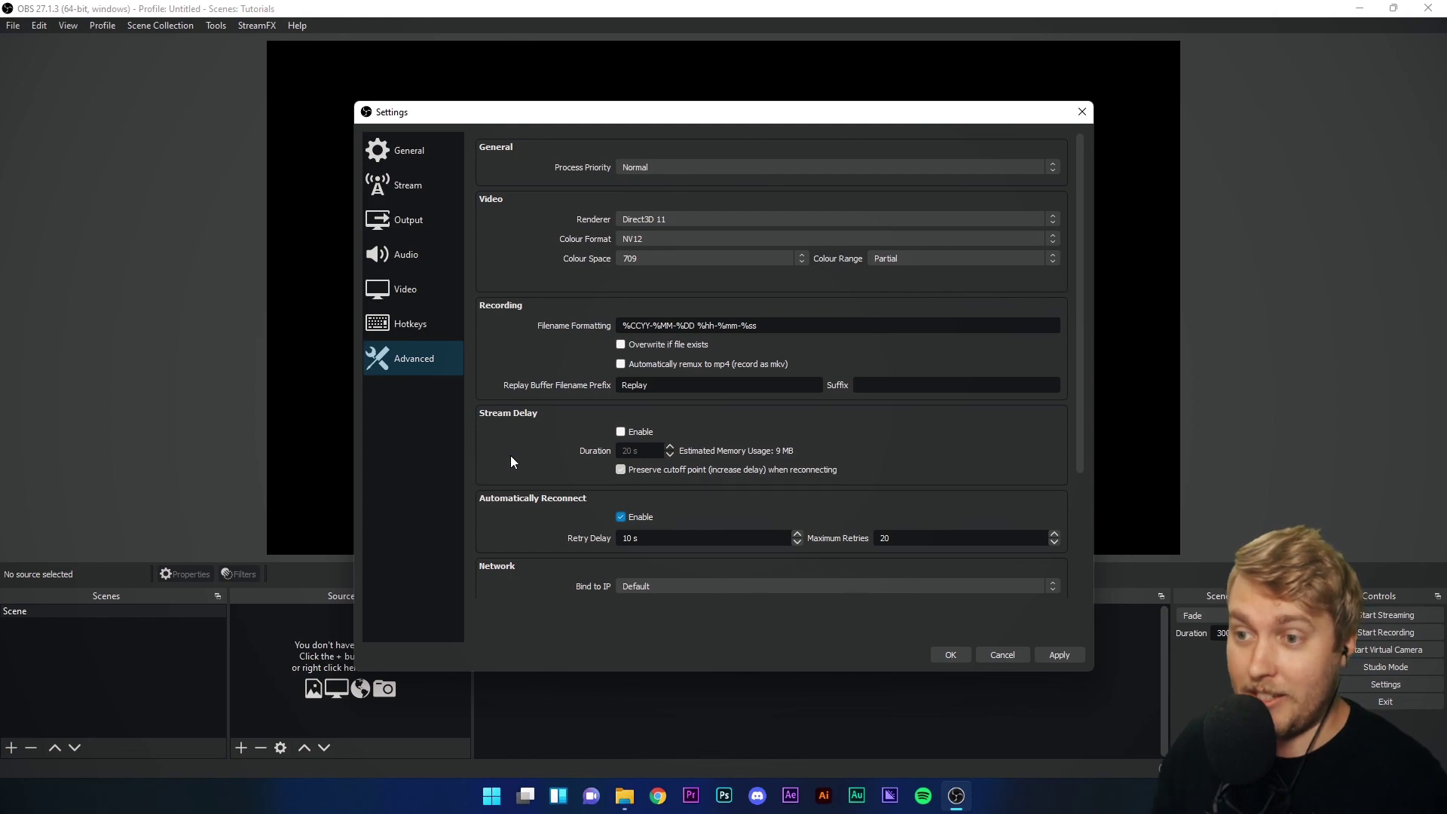
scroll(608, 407, down, 3)
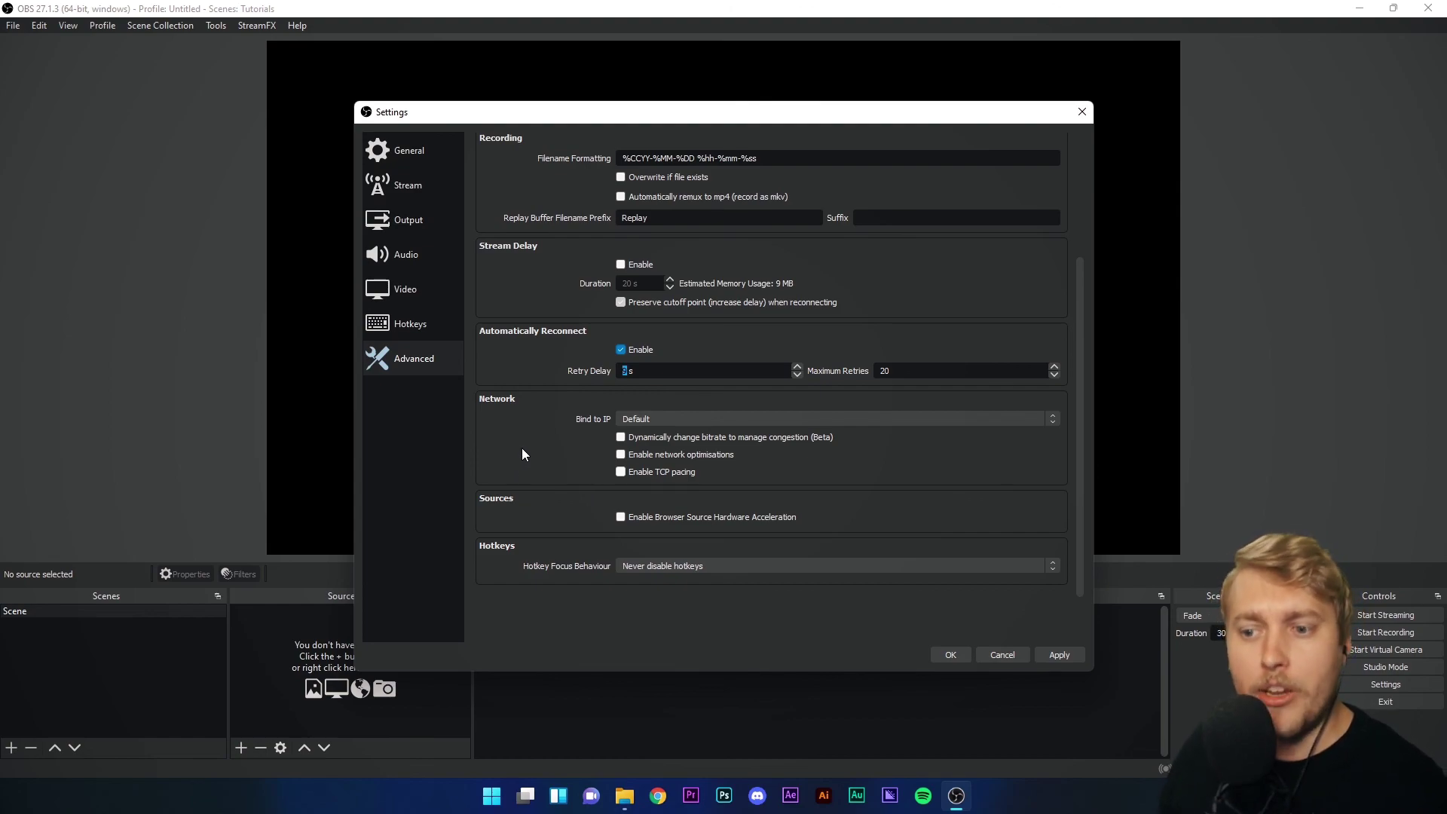
text(9)
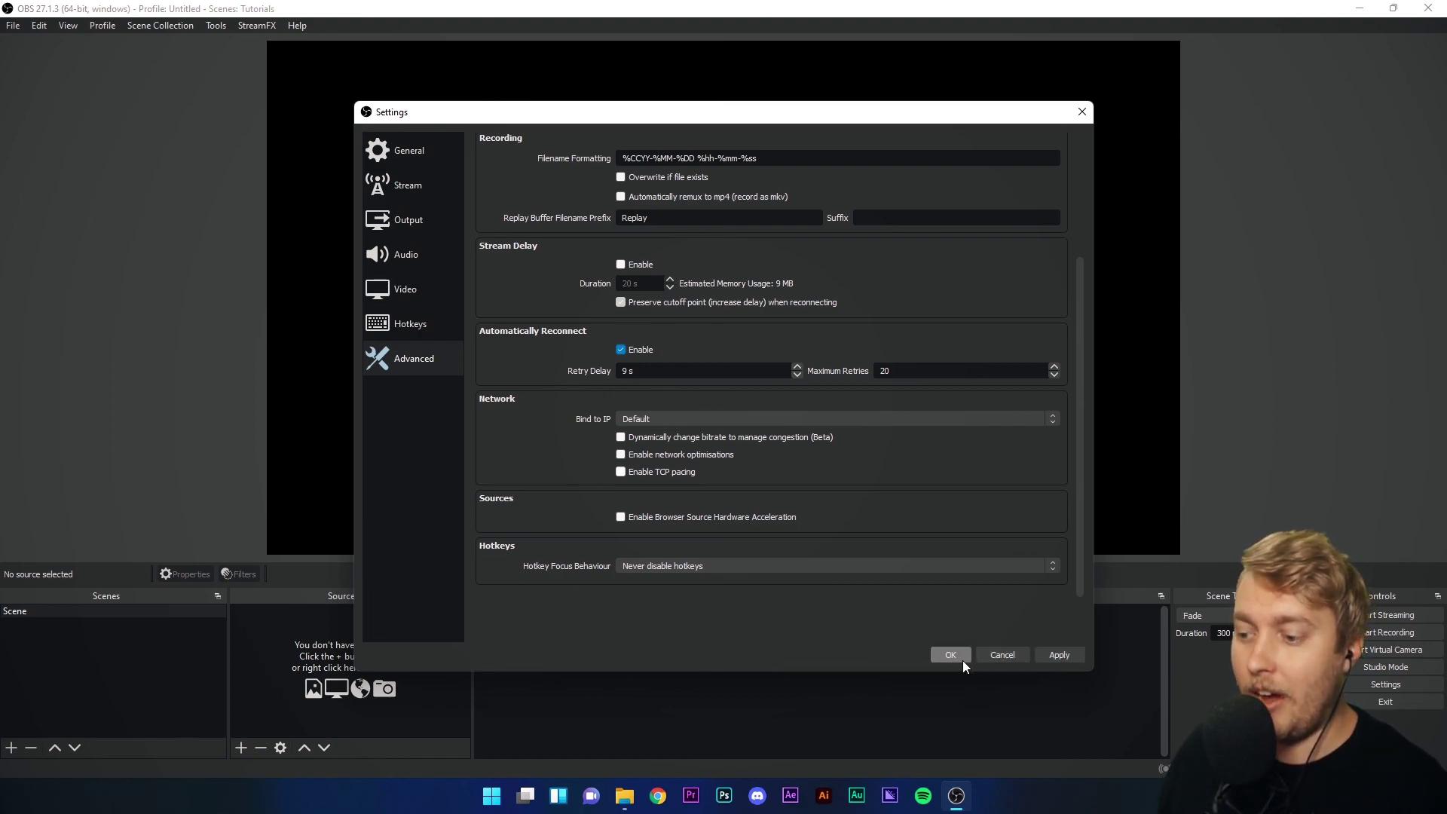
Cancel the Settings dialog, discarding the changes
click(1001, 656)
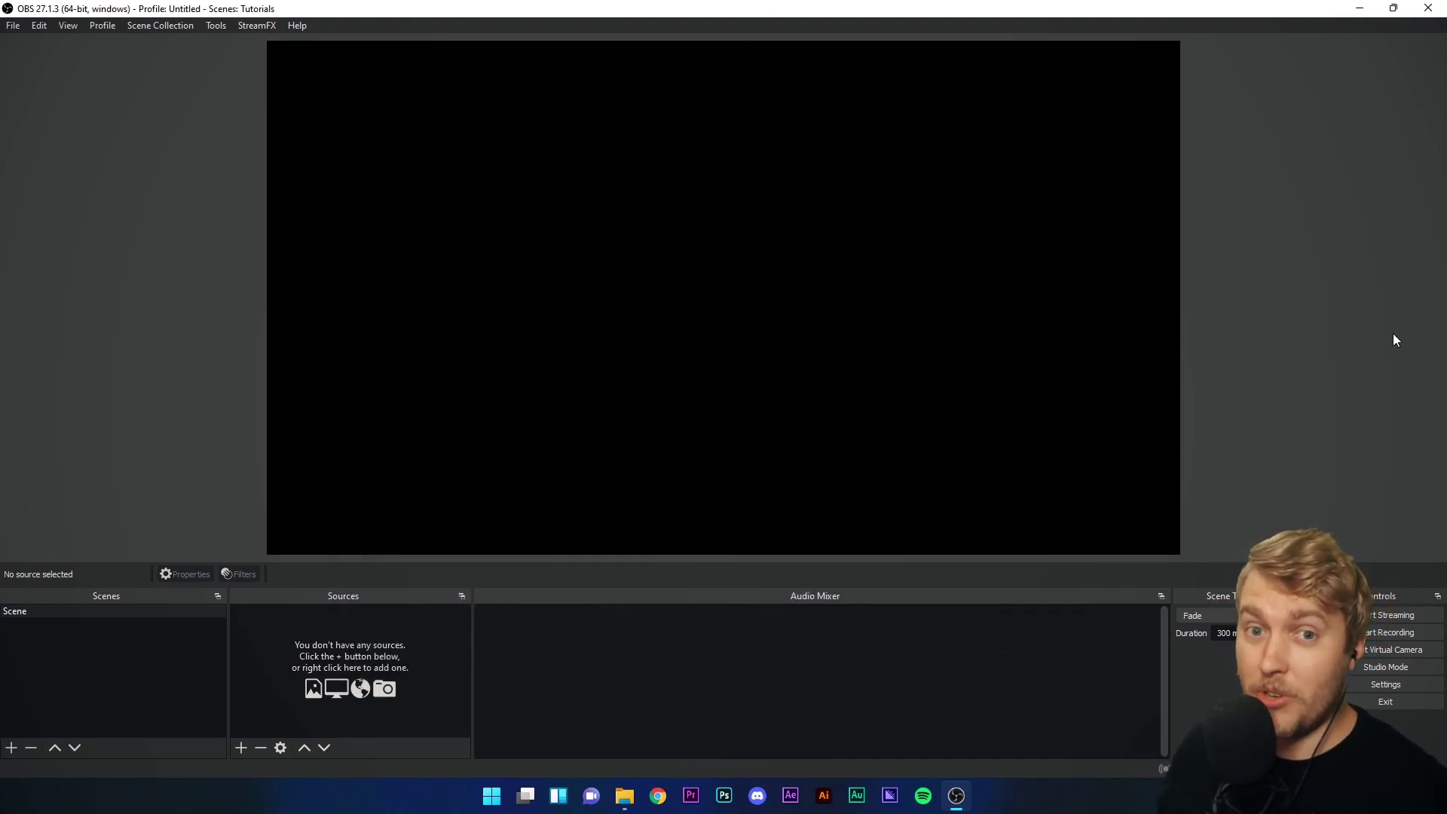